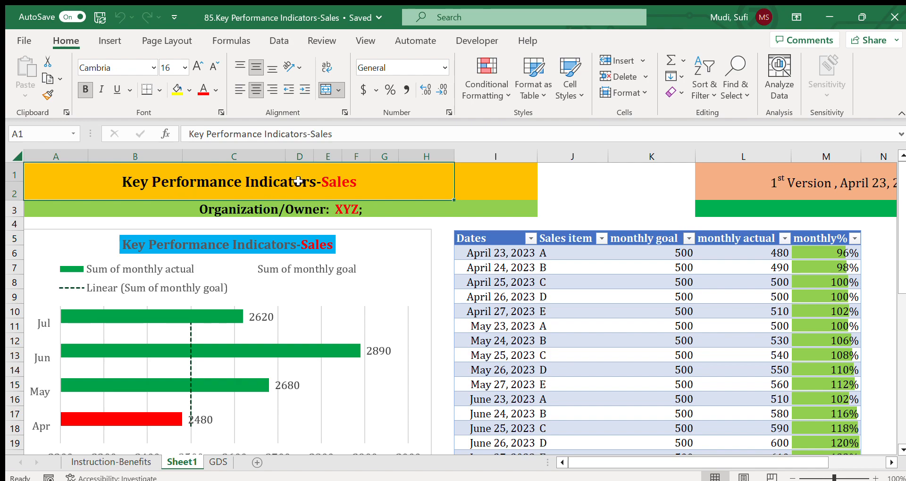
- Examine the sales data table from Dates to monthly%, the monthly chart beside it, and the product chart below
left_click_drag(494, 238, 817, 426)
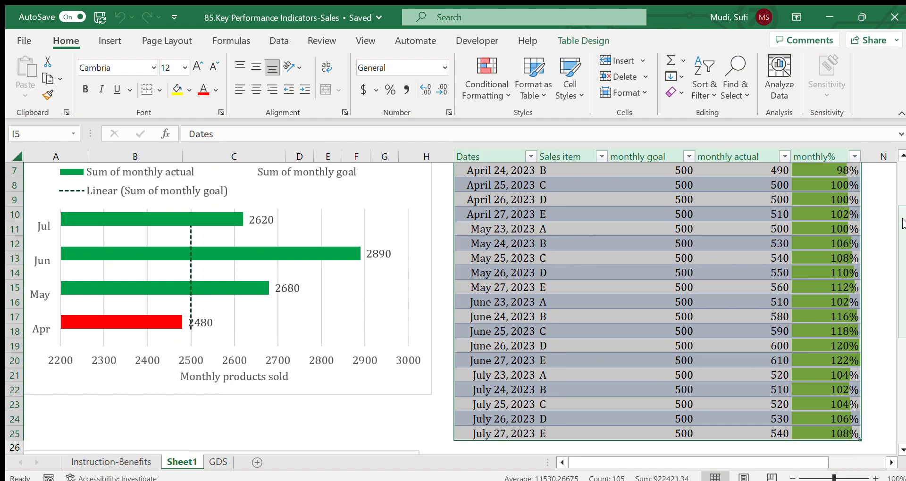
left_click_drag(901, 218, 899, 182)
left_click(410, 244)
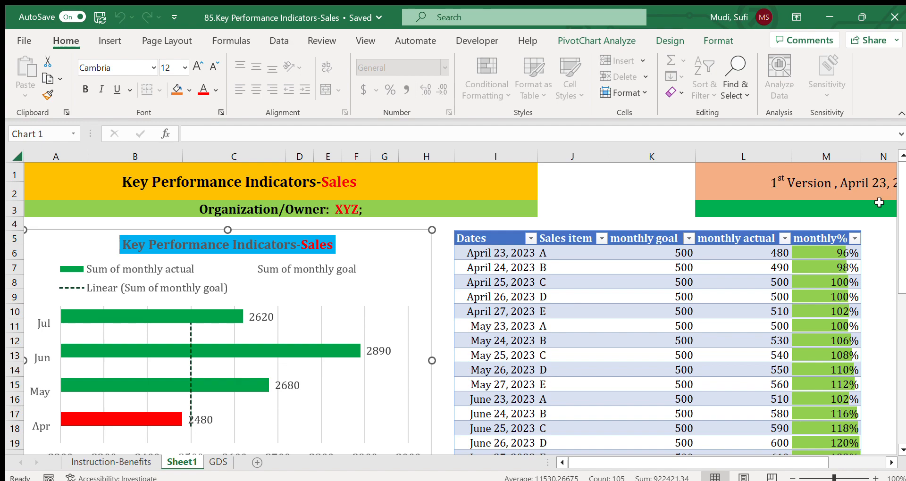
left_click_drag(902, 220, 893, 375)
left_click(379, 385)
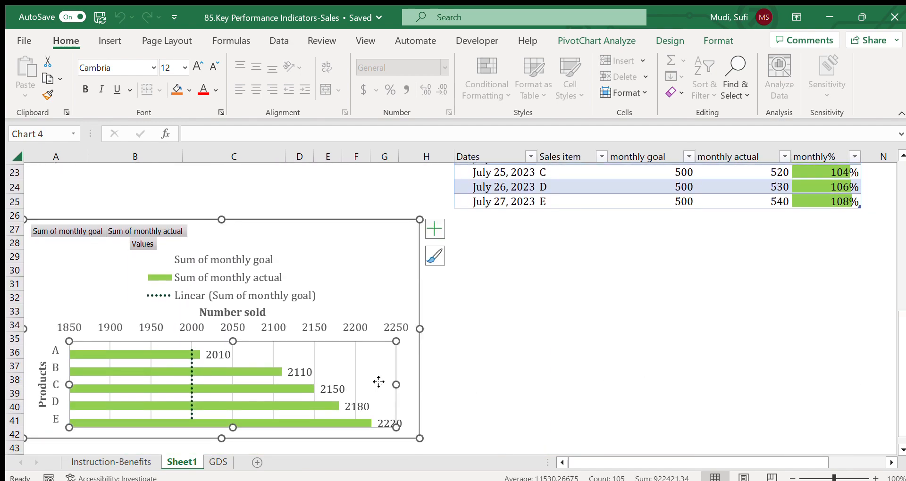
left_click_drag(902, 321, 902, 125)
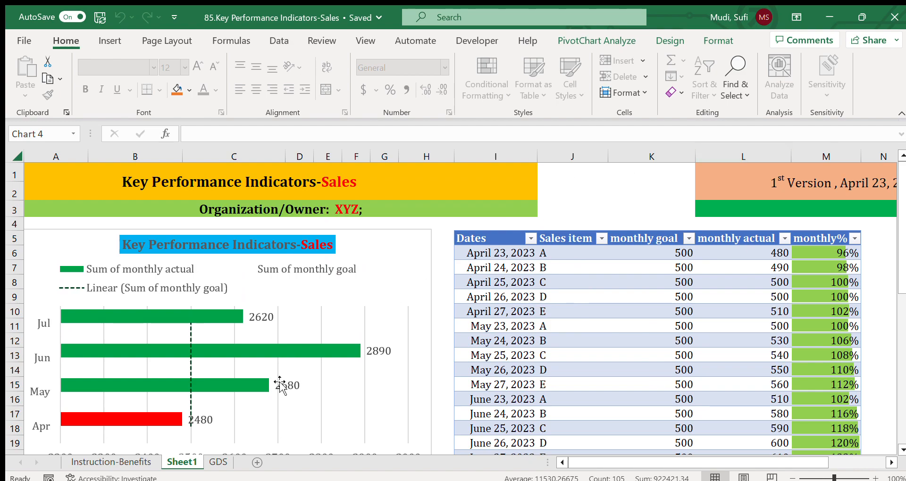
- Open the GDS sheet and look at the Get Data Solution logo
left_click(218, 462)
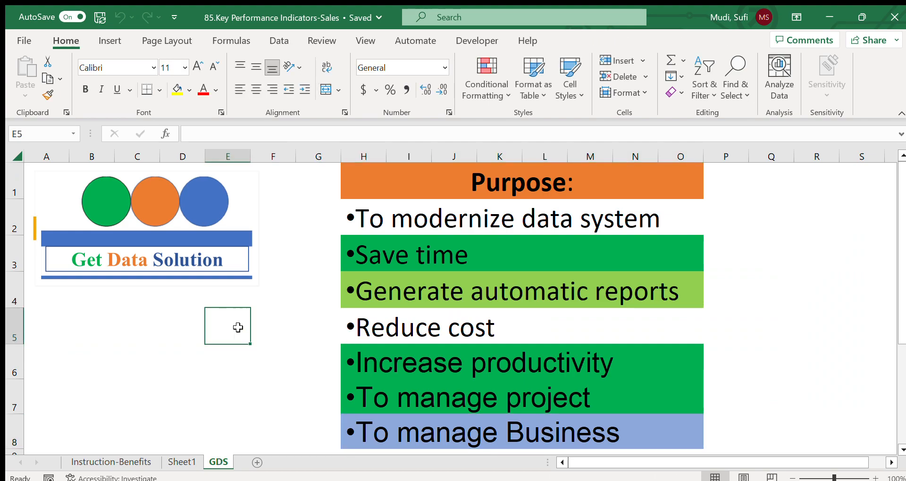
left_click(235, 186)
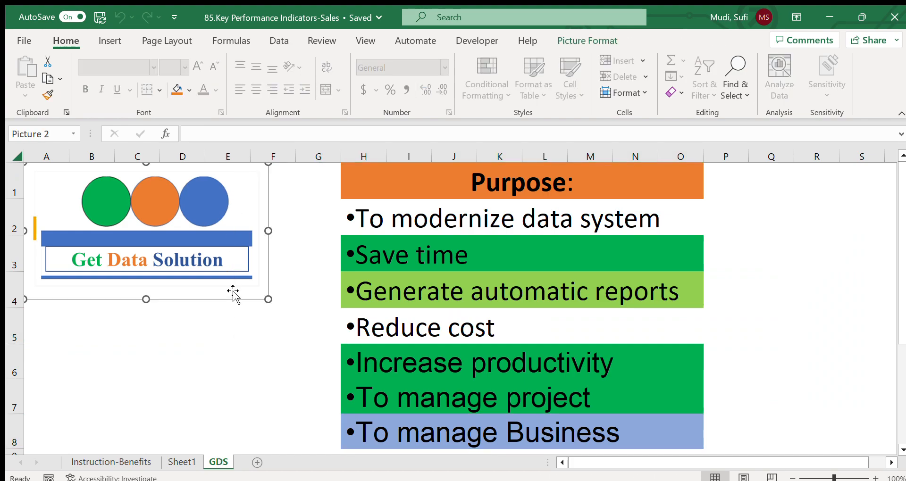
left_click(229, 319)
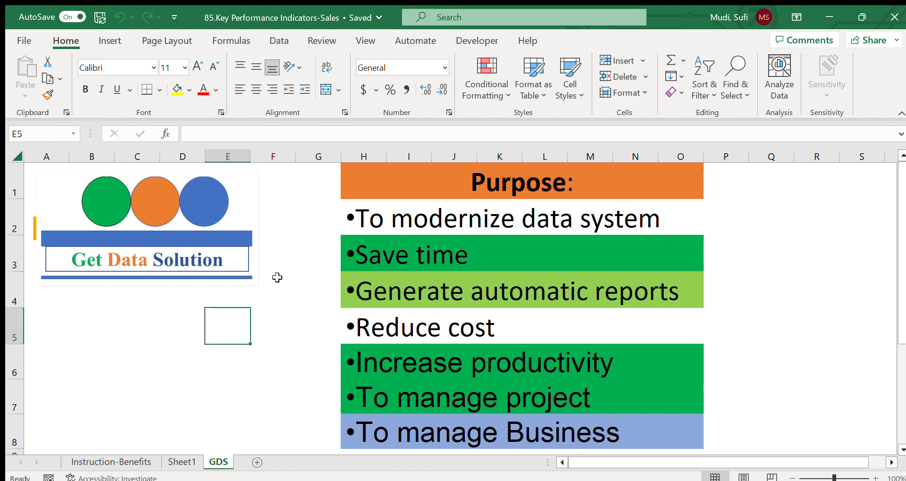
- Review the Purpose heading and the purpose statements below it, from modernizing the data system to managing business
left_click(440, 192)
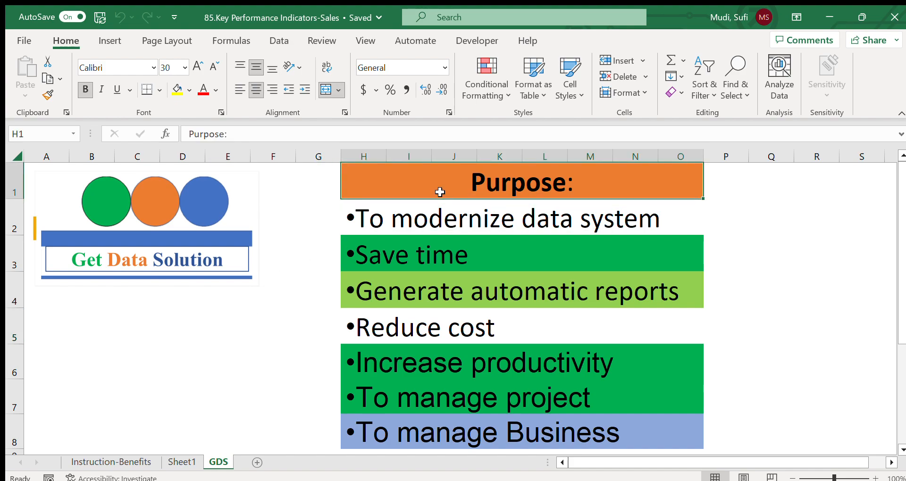
left_click(403, 220)
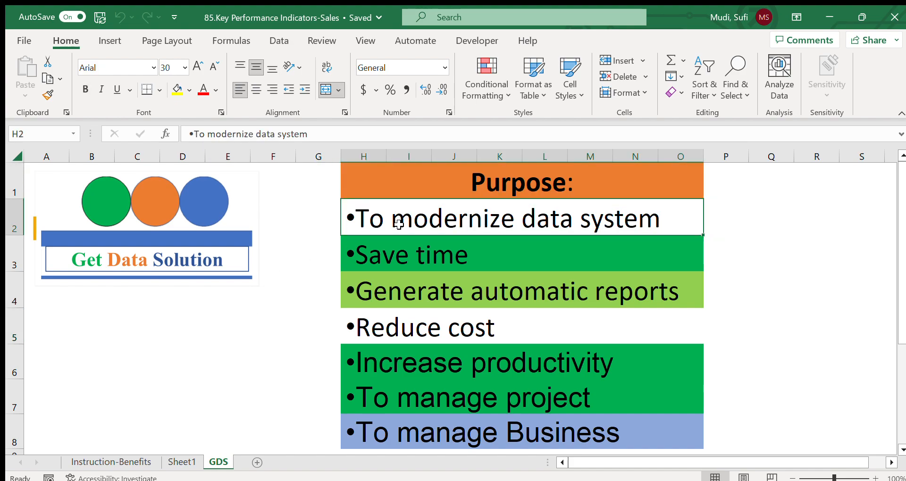
left_click(395, 253)
left_click(391, 289)
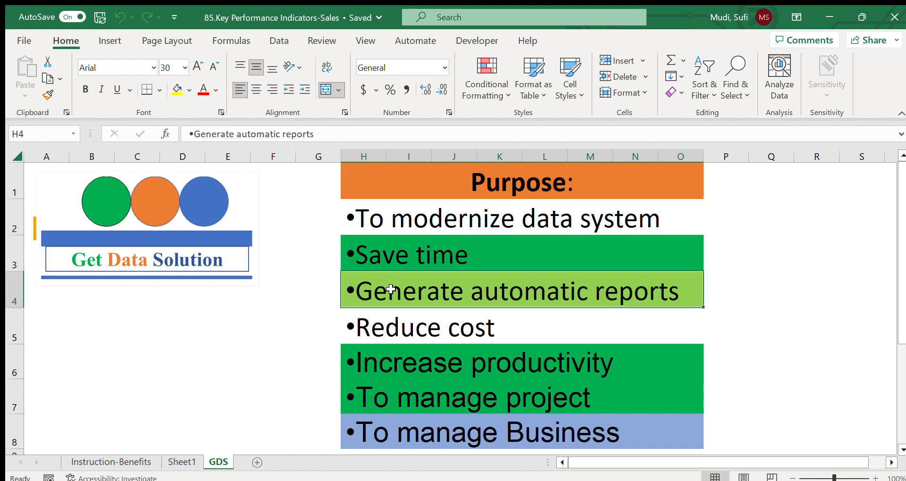
left_click(388, 329)
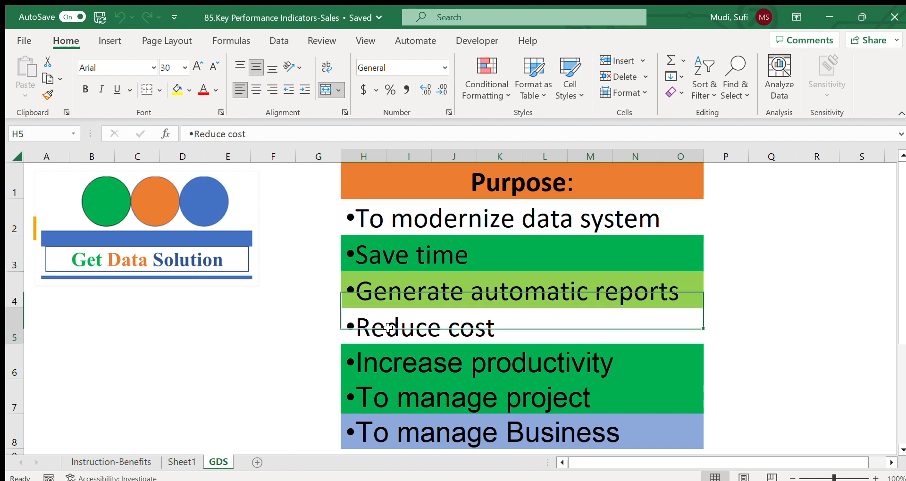
left_click(397, 358)
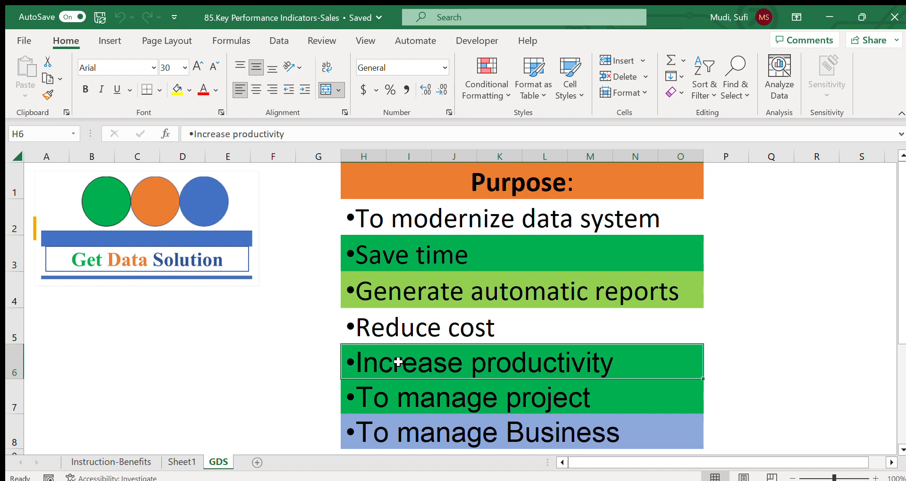
left_click(429, 399)
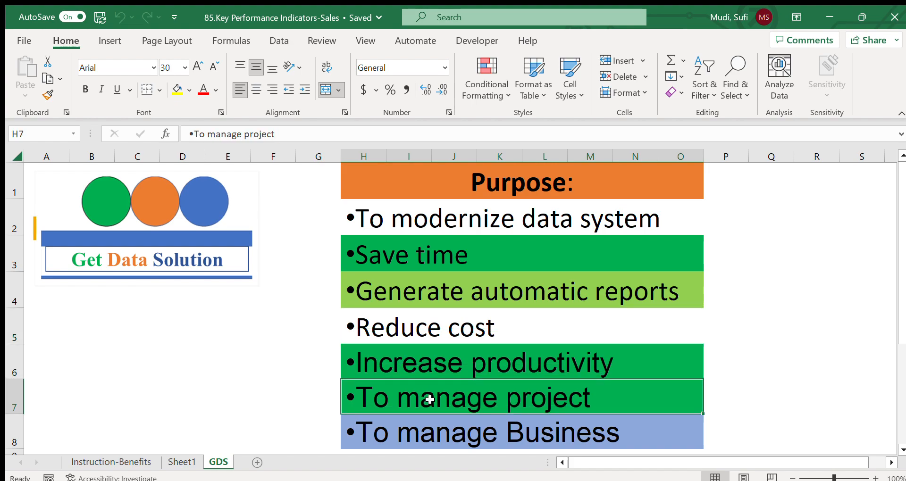
left_click(406, 429)
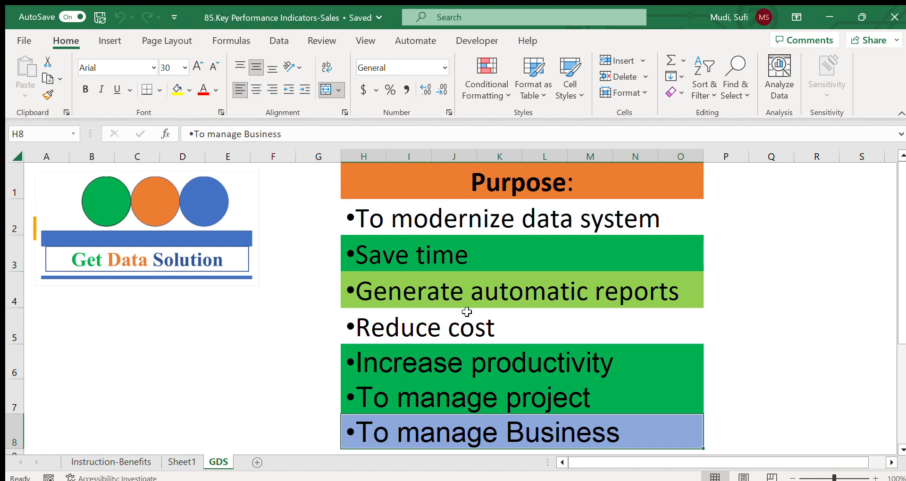
left_click(477, 255)
left_click(427, 292)
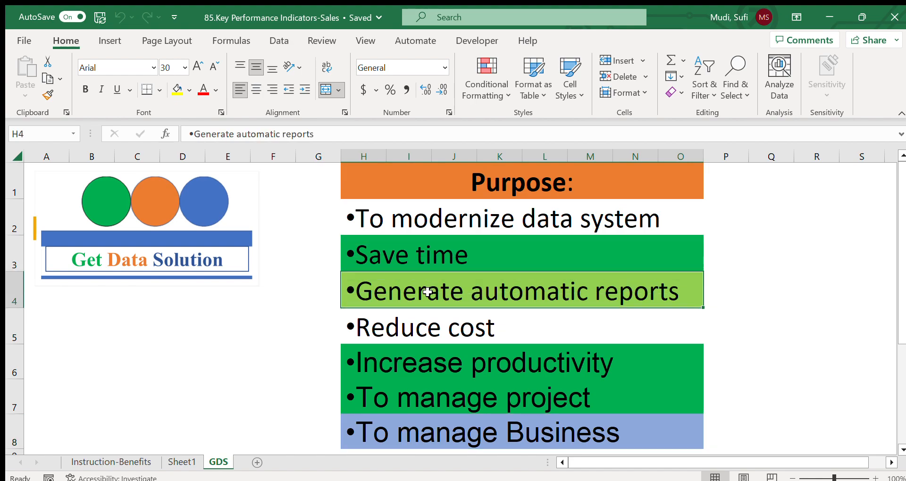
left_click(421, 435)
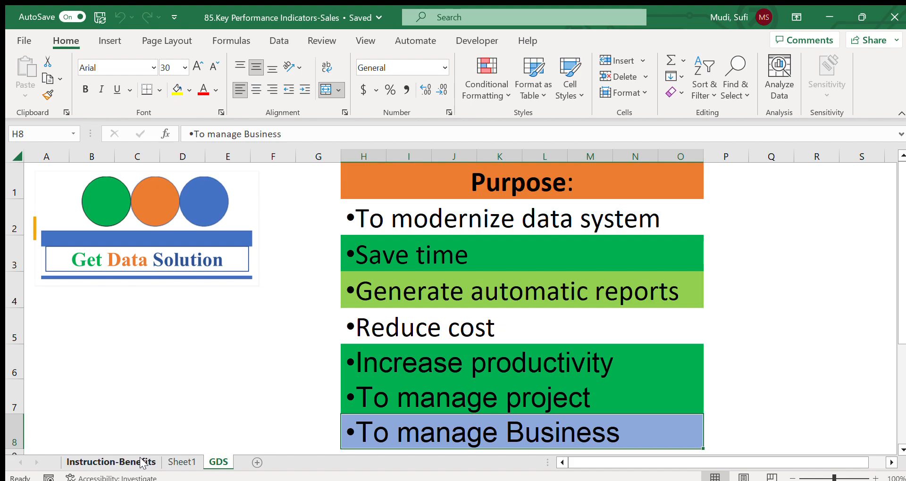
- Return to Sheet1 and look over the Key Performance Indicators-Sales title, the data table and the monthly chart
left_click(180, 460)
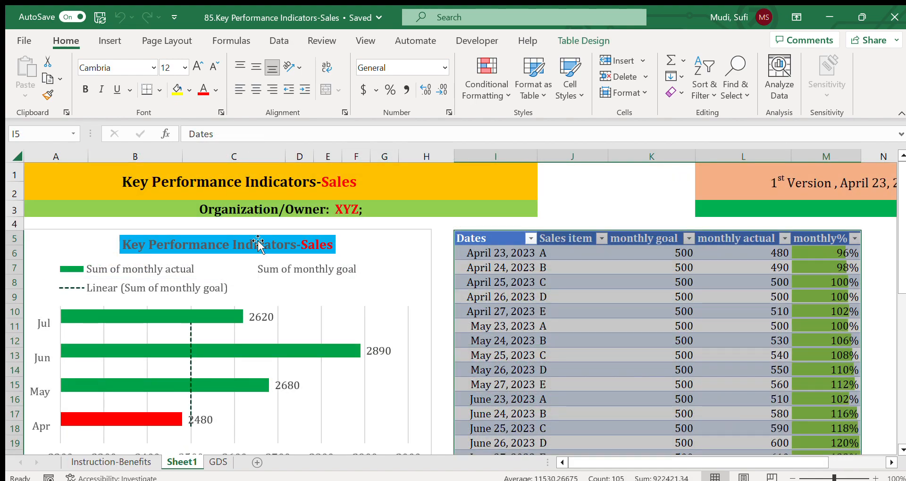
left_click(293, 184)
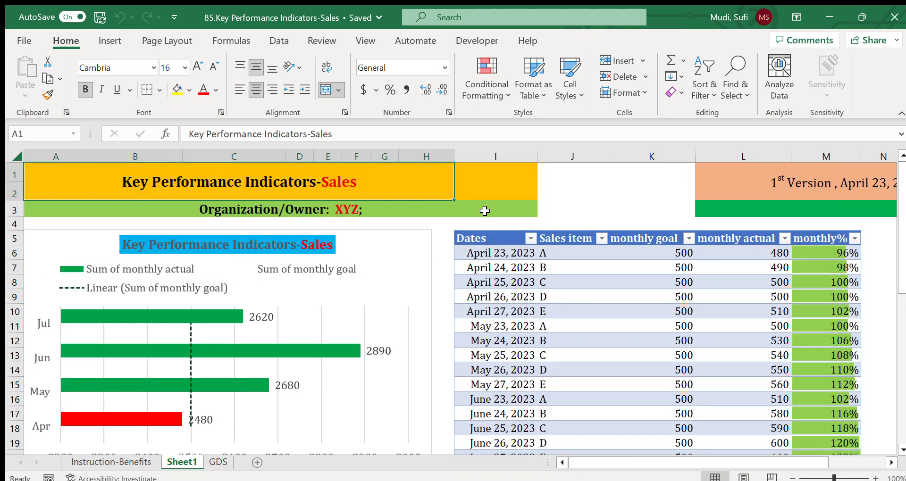
left_click(489, 237)
left_click_drag(489, 237, 806, 373)
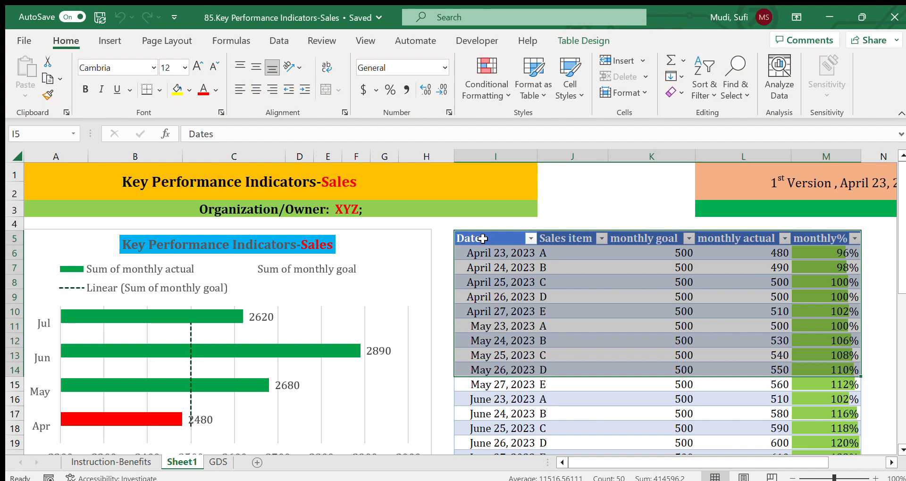
left_click(383, 242)
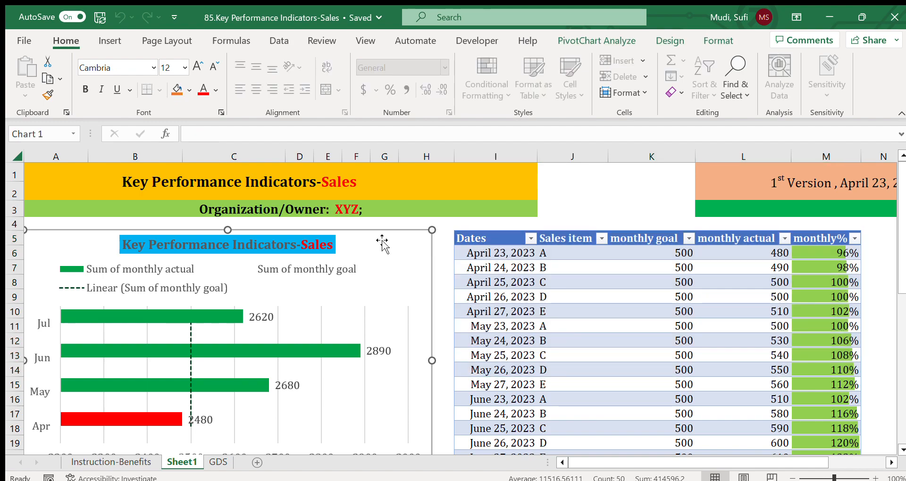
- Review the Dates column from April 23 to July 27, 2023, checking entries in each month
left_click(501, 254)
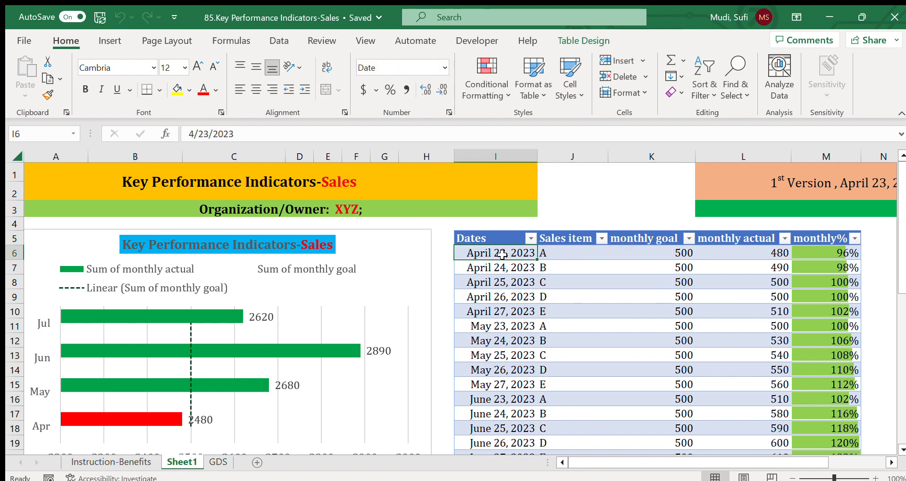
left_click(486, 241)
left_click_drag(496, 254, 483, 435)
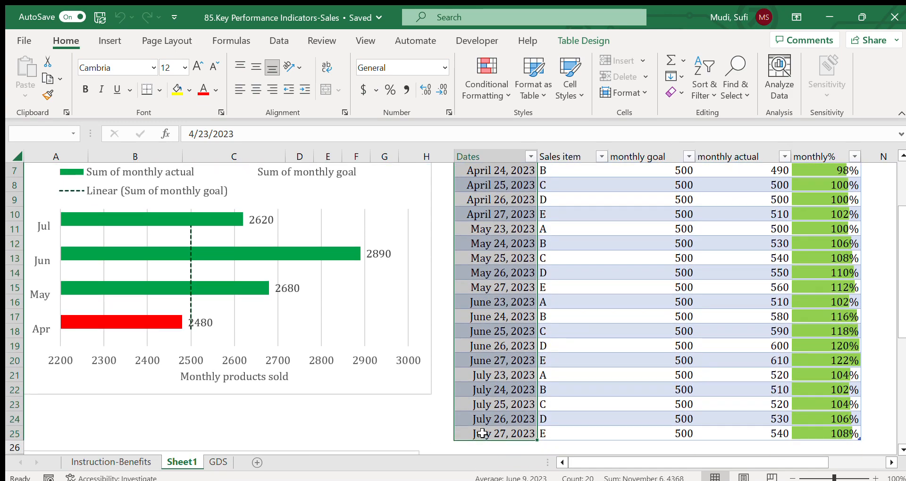
left_click_drag(900, 217, 901, 193)
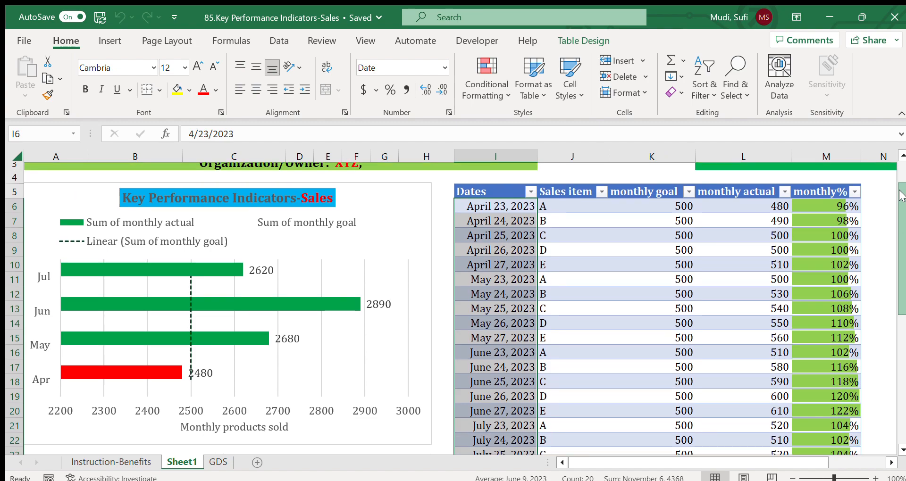
left_click(483, 205)
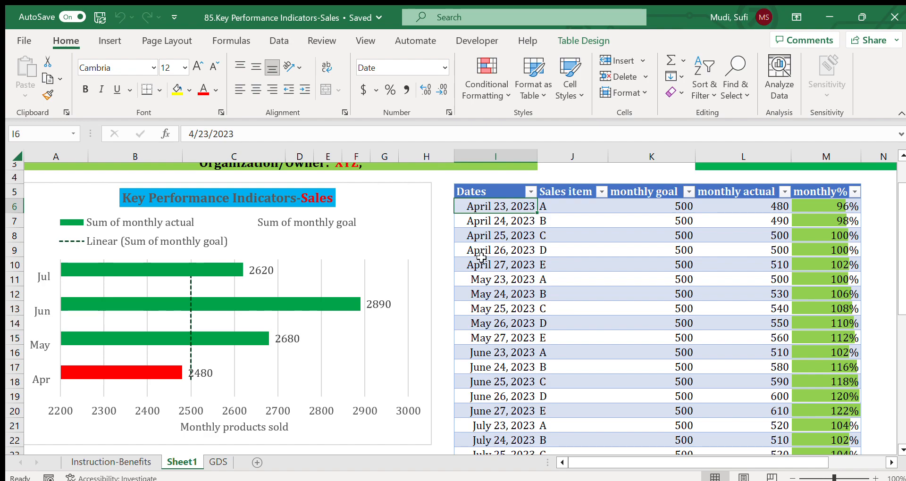
left_click(483, 279)
left_click(480, 367)
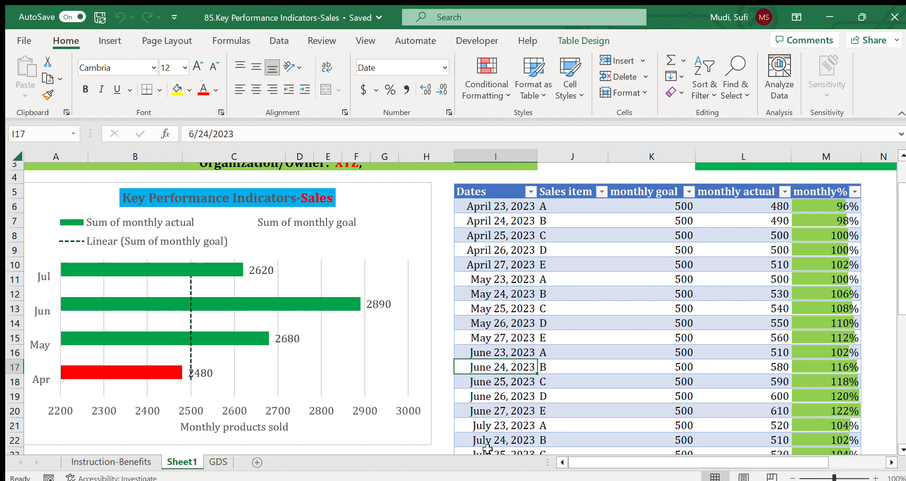
left_click(487, 427)
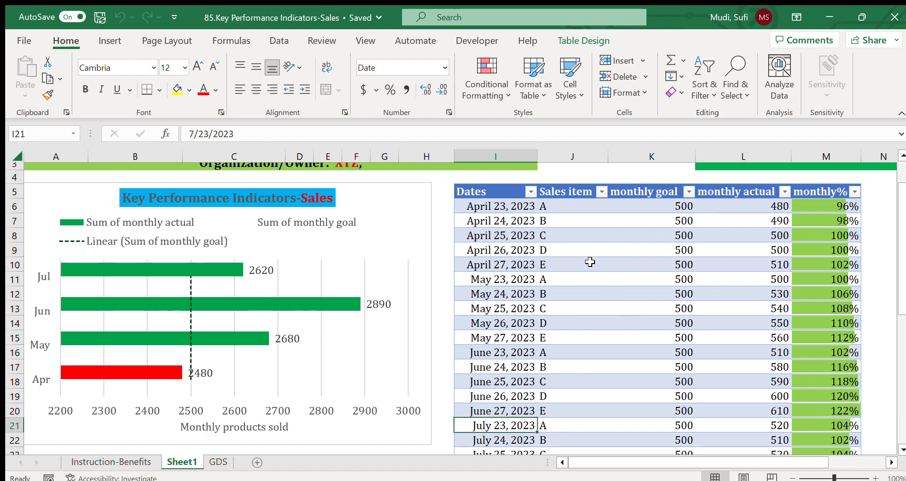
- Review sales items A to E and the full monthly goal column of the table
left_click_drag(557, 205, 556, 265)
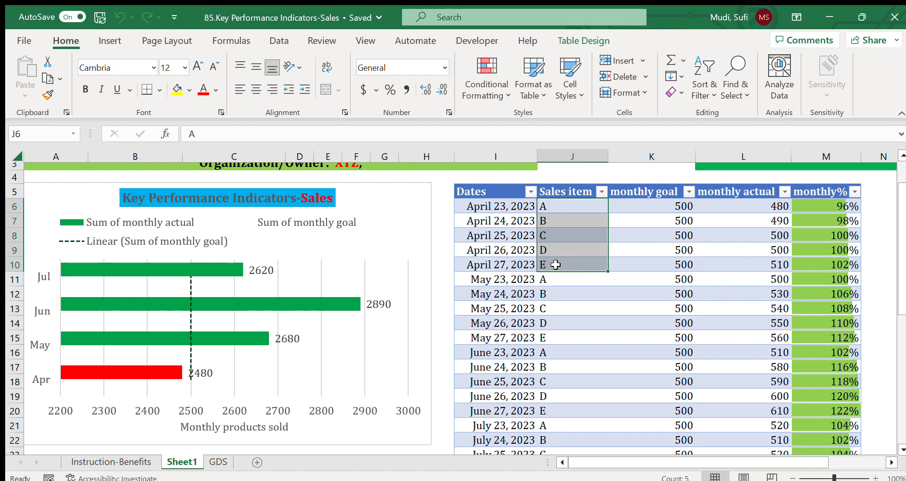
left_click(637, 210)
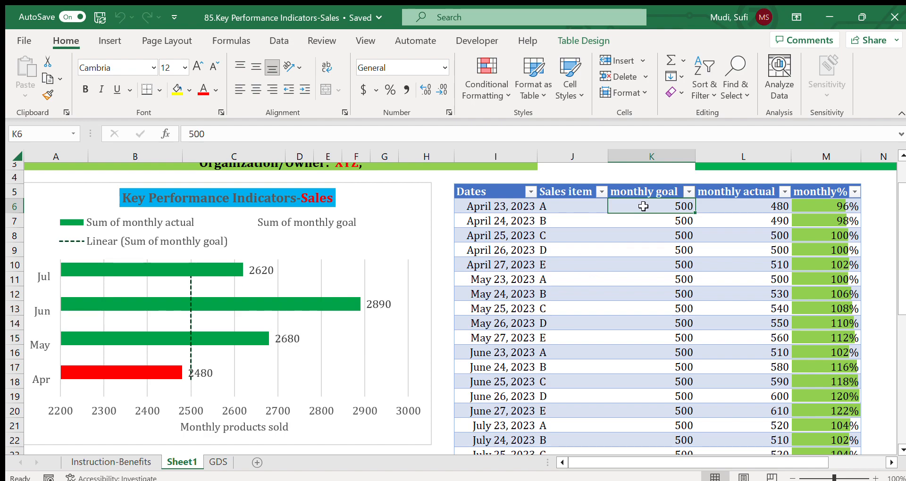
left_click_drag(643, 206, 649, 467)
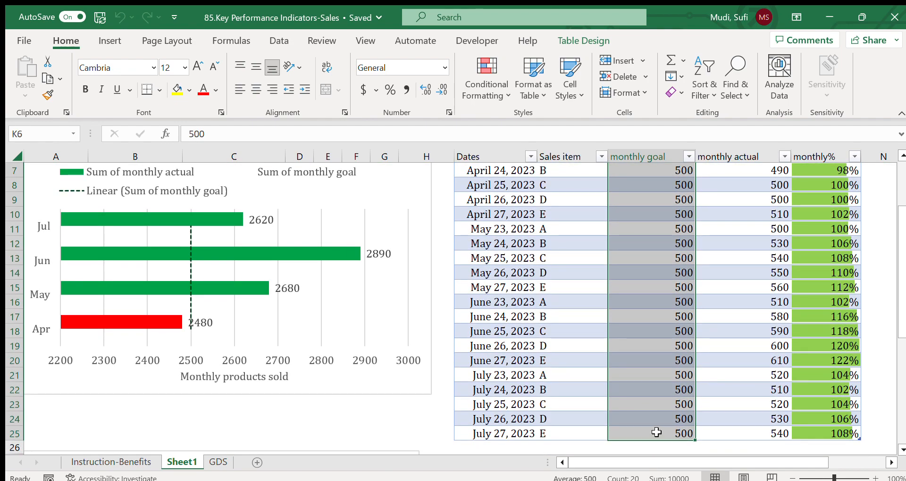
left_click_drag(899, 219, 898, 185)
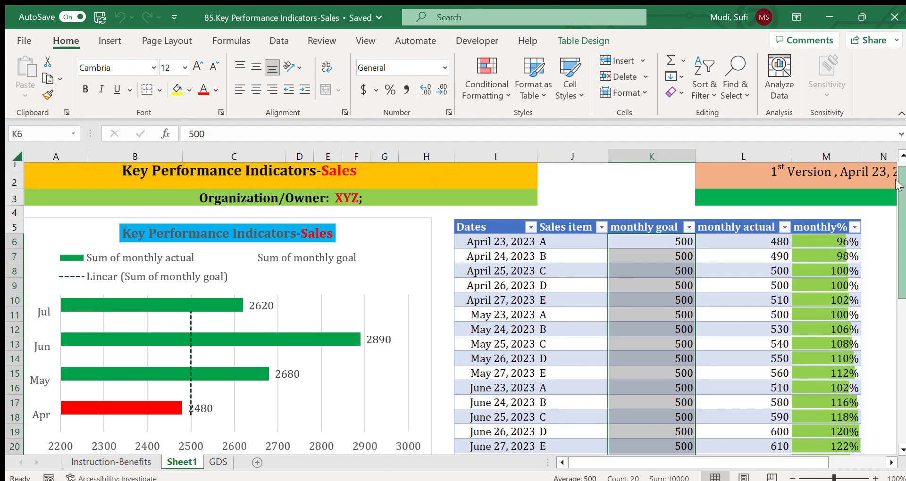
left_click(661, 243)
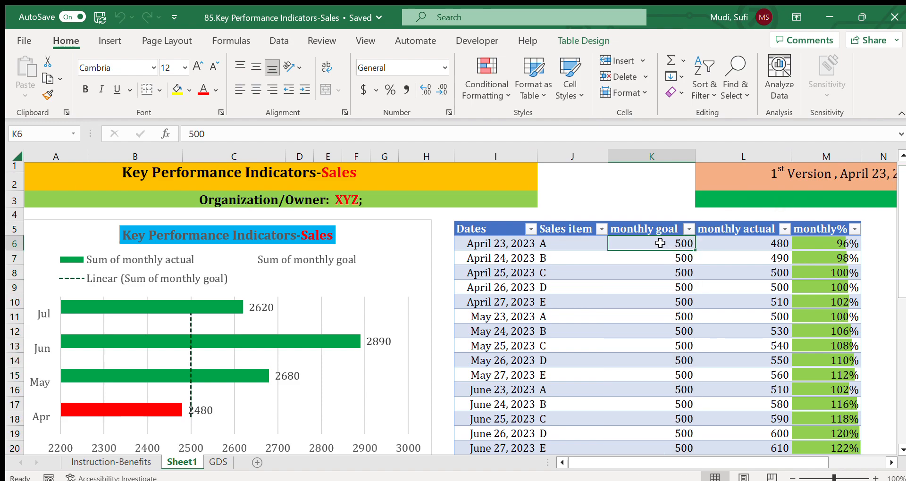
left_click(567, 243)
left_click(562, 260)
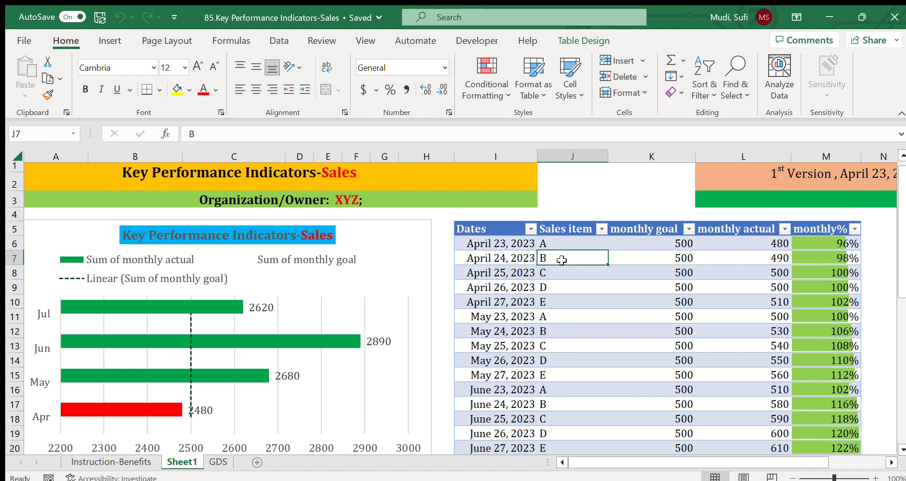
left_click(562, 292)
left_click(562, 302)
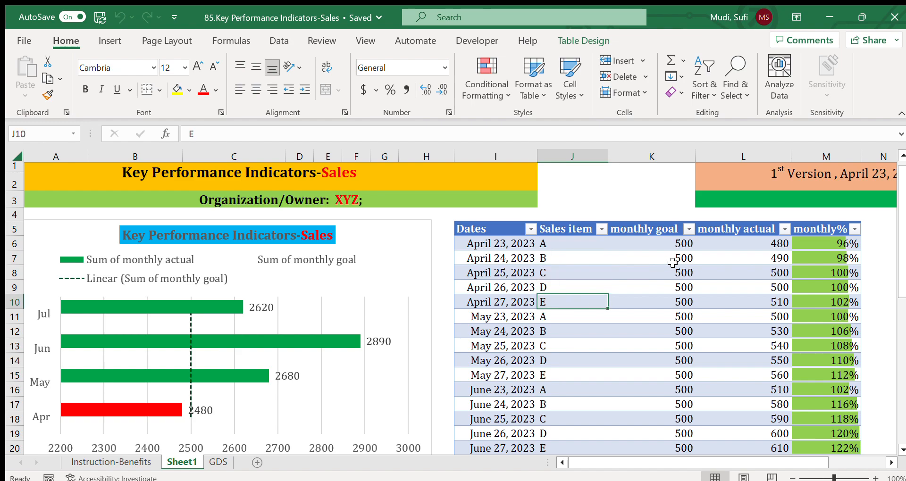
- Review the monthly actual values for all table rows and view the area beside the table
left_click(762, 244)
left_click_drag(761, 244, 762, 443)
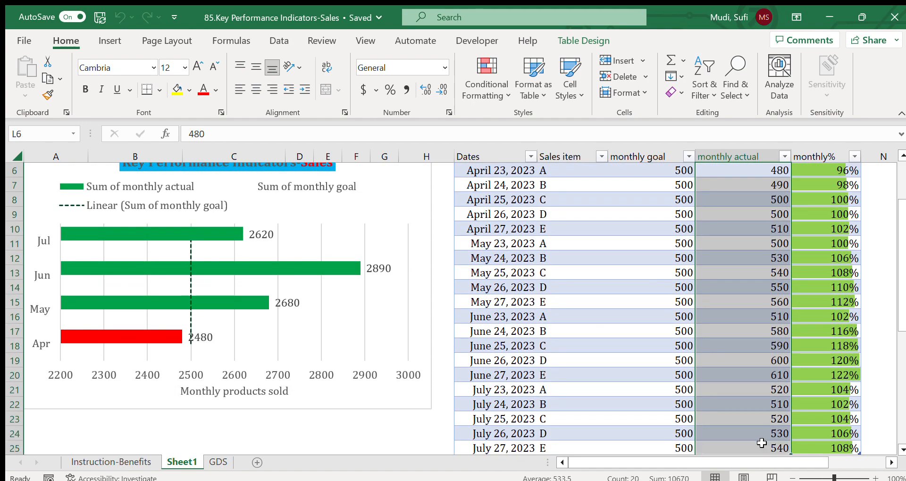
left_click(890, 463)
left_click(890, 462)
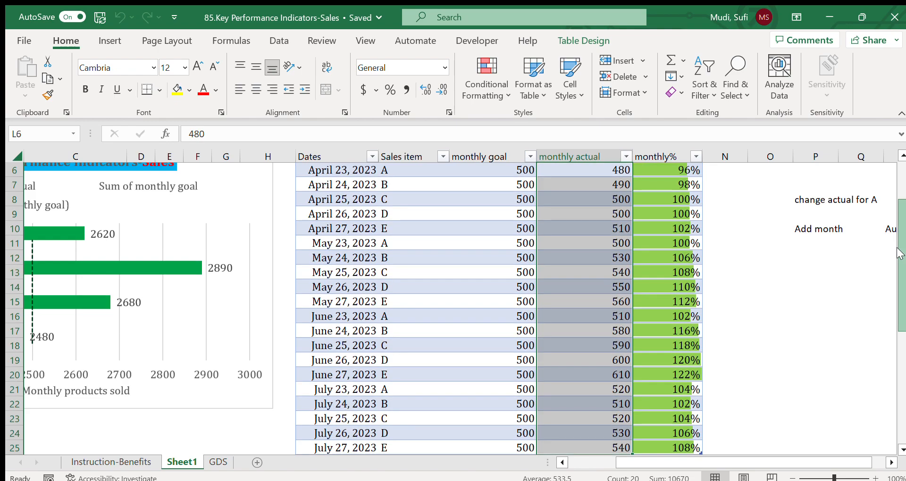
- Review the monthly% values from April to May and the table's column headings with the first rows
scroll(900, 253, "up", 2)
left_click(673, 253)
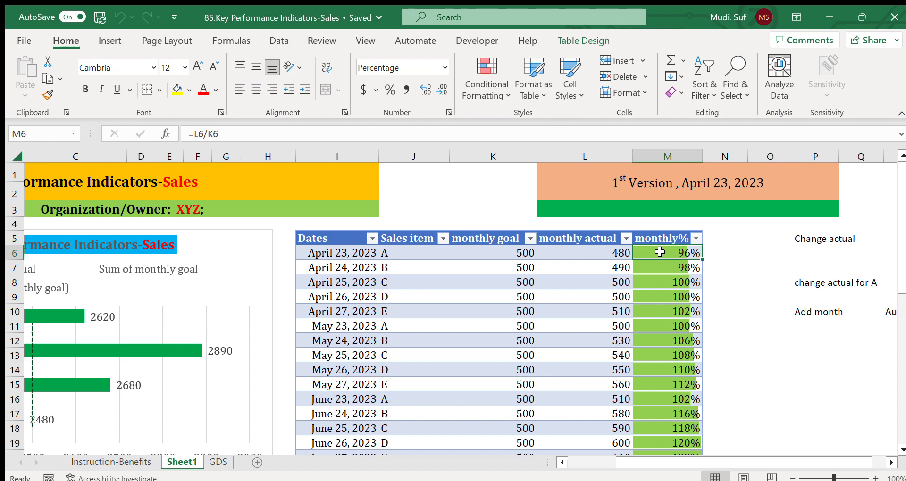
left_click_drag(666, 252, 672, 388)
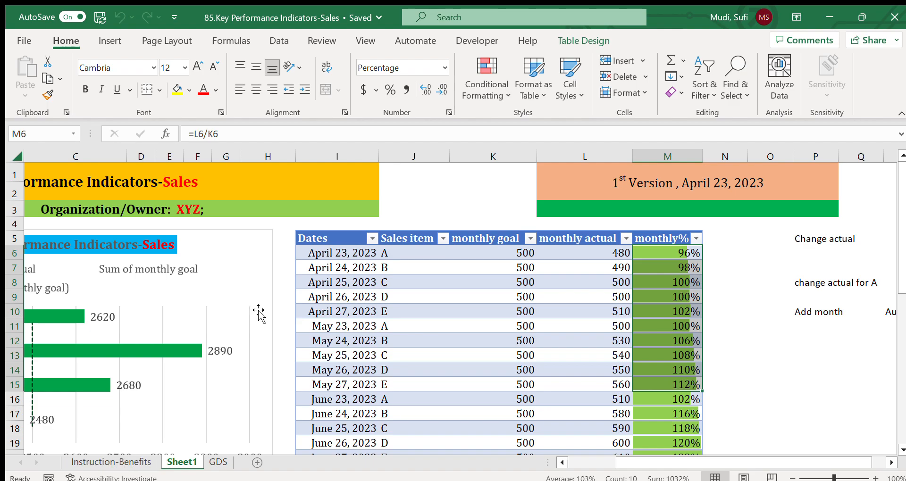
left_click(325, 242)
left_click_drag(325, 242, 672, 279)
- Review the user instructions on the Instruction-Benefits sheet, from inserting dates to saving the data
left_click(82, 464)
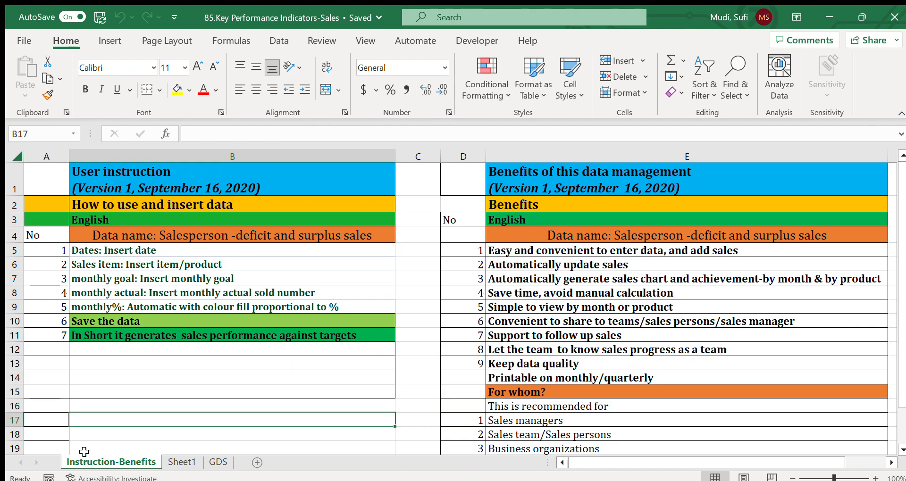
left_click_drag(109, 249, 109, 336)
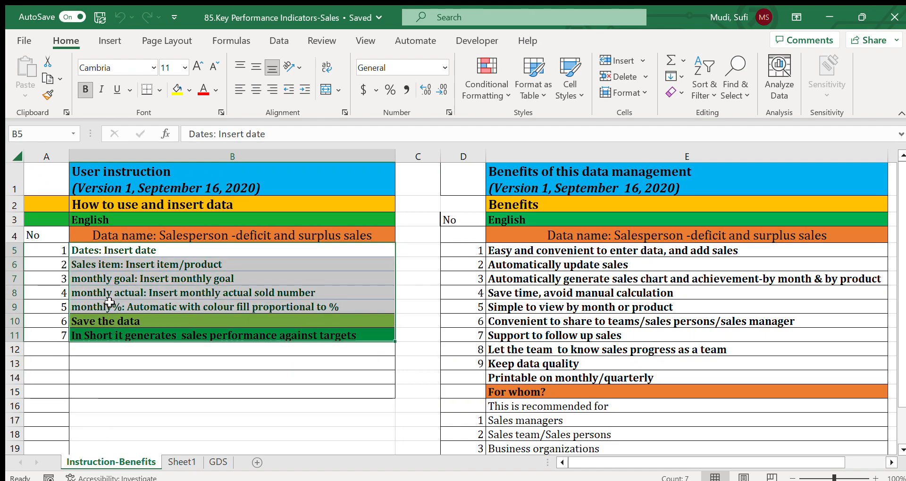
left_click(115, 250)
left_click(126, 324)
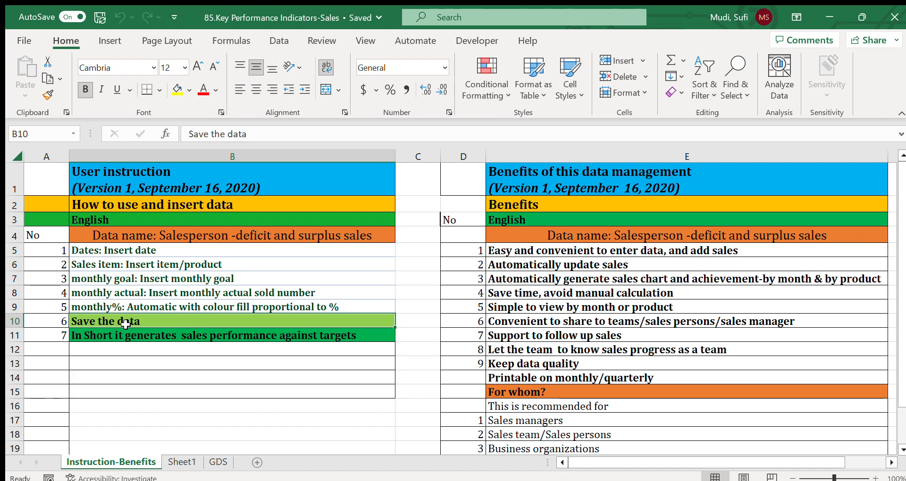
- Return to Sheet1 and look over the monthly chart and the change notes beside the table
left_click(179, 463)
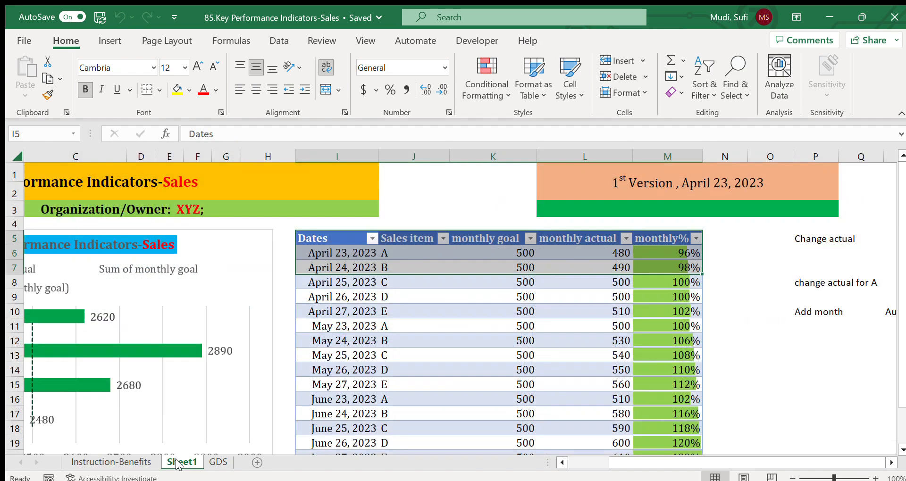
left_click(420, 265)
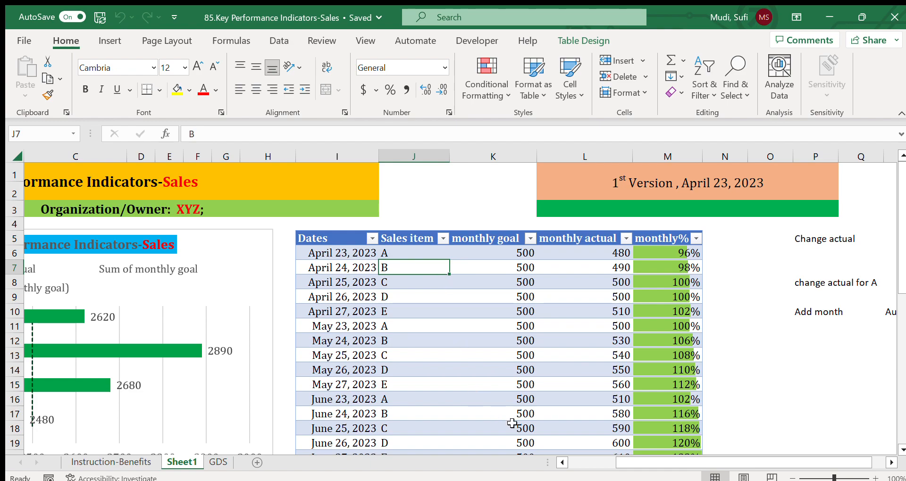
left_click(561, 463)
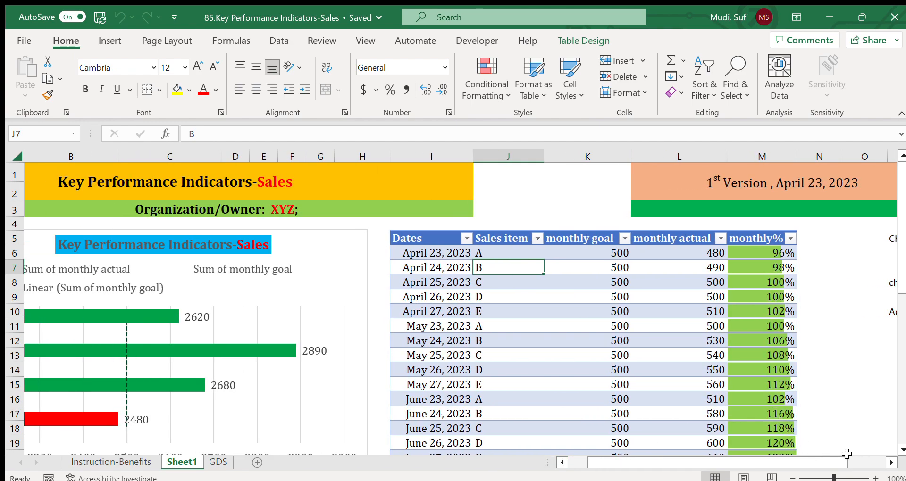
left_click(888, 462)
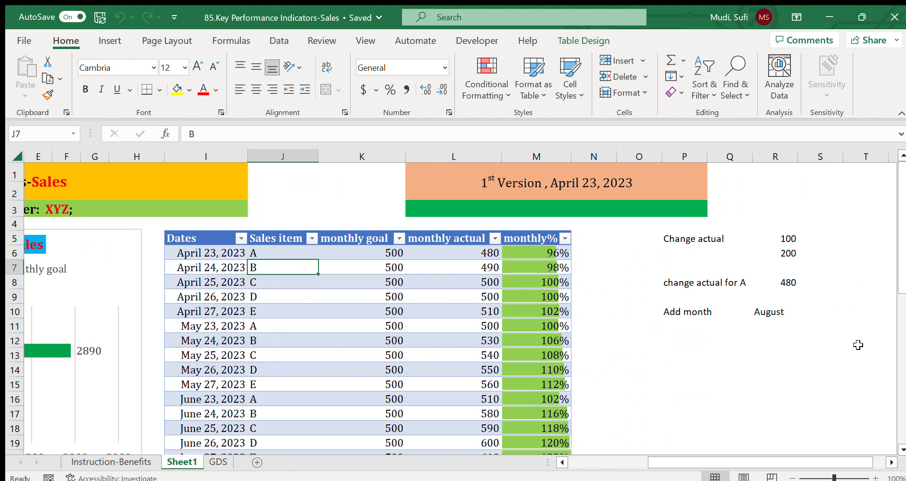
- Set the monthly actual for sales item A on April 23, 2023 to 100
left_click(460, 255)
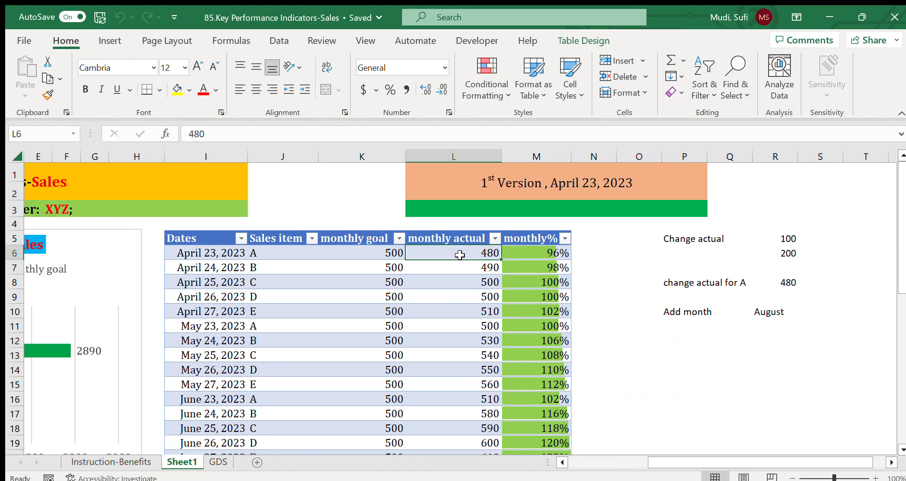
left_click(299, 252)
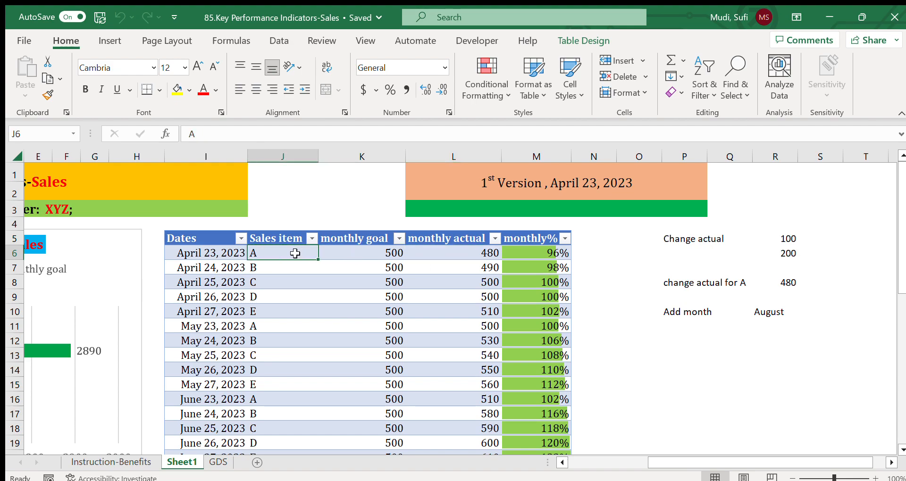
left_click(462, 250)
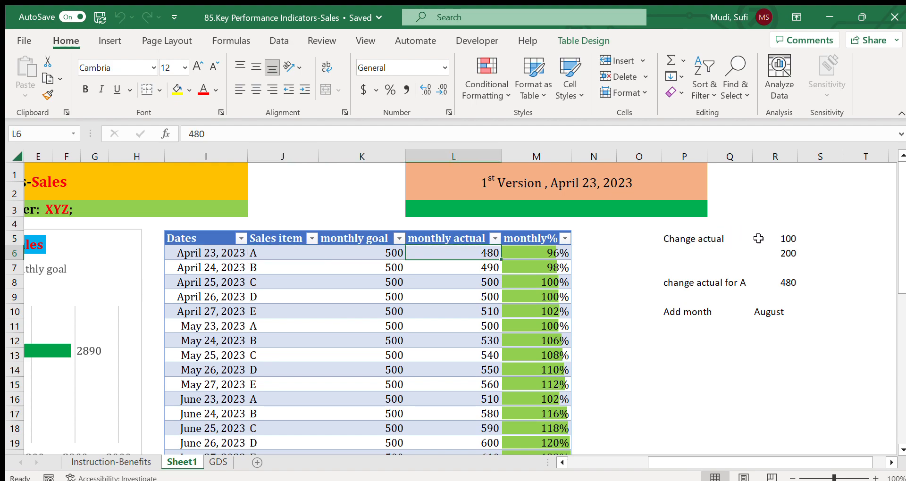
left_click(774, 237)
left_click(466, 258)
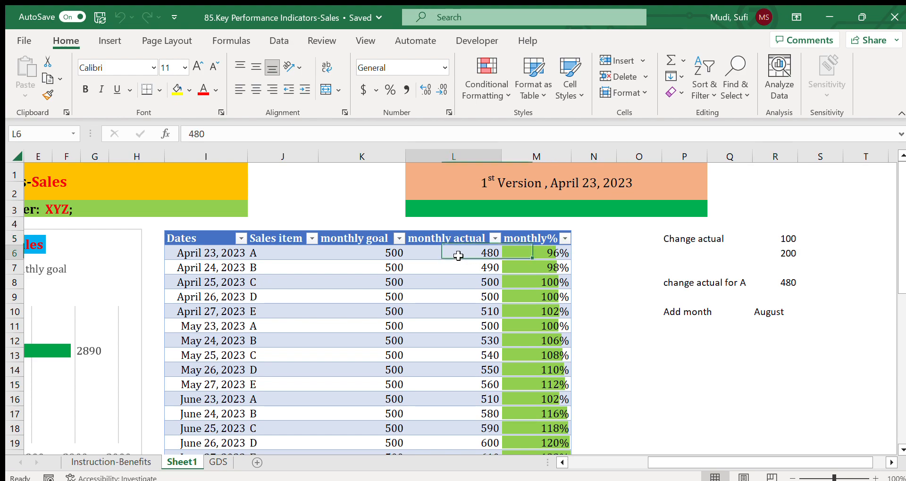
type("100")
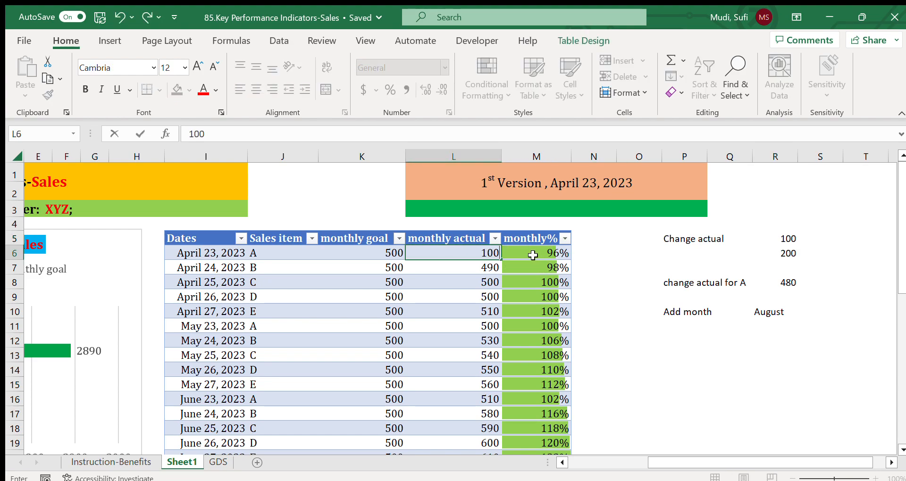
left_click(584, 250)
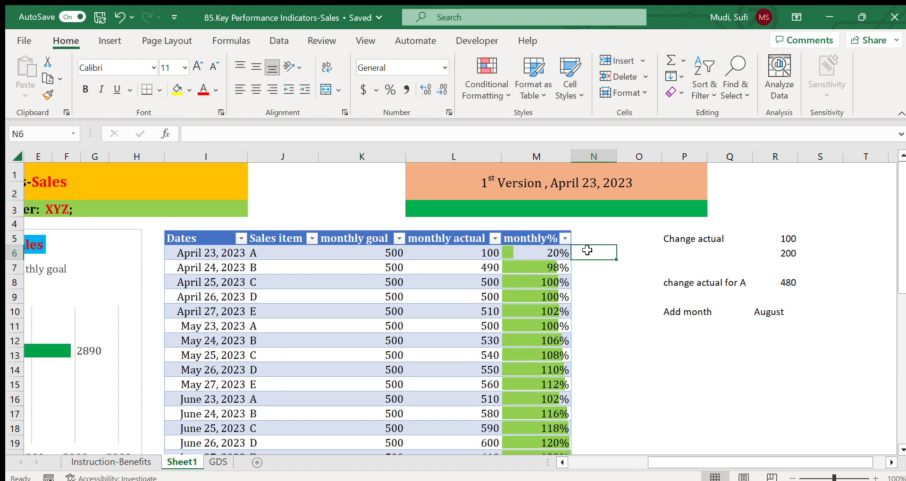
- Set the monthly actual for sales item B on April 24, 2023 to 200 and check the monthly% of both changed rows
left_click(513, 253)
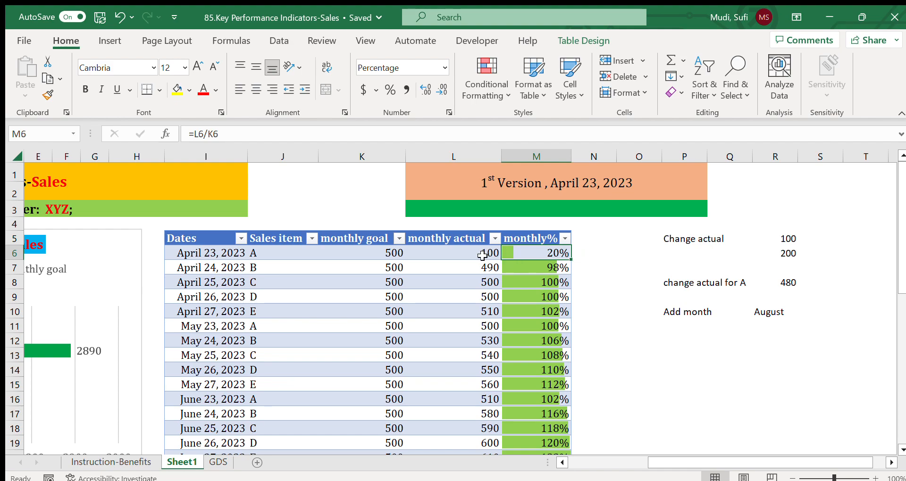
left_click(499, 255)
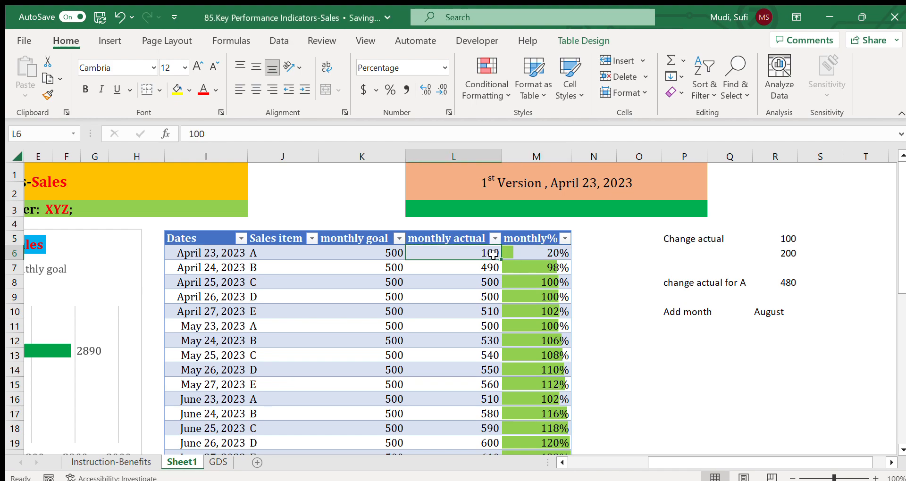
left_click(473, 267)
type("200")
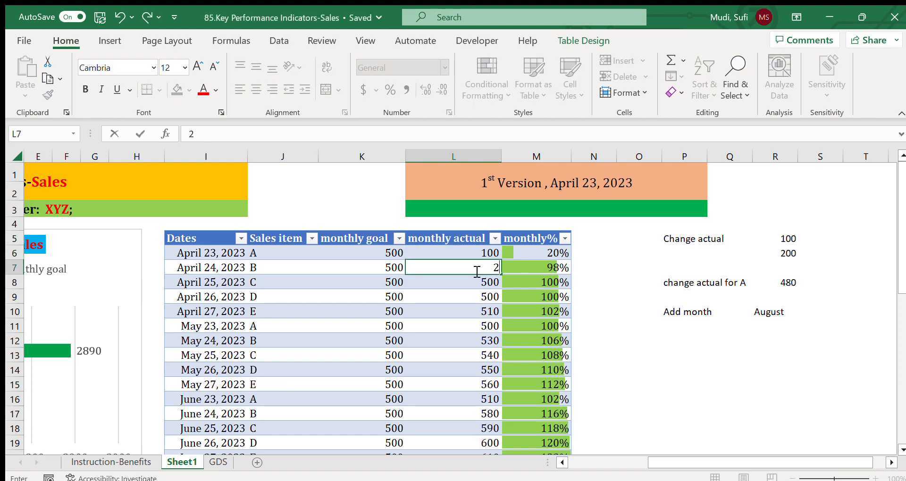
left_click(604, 281)
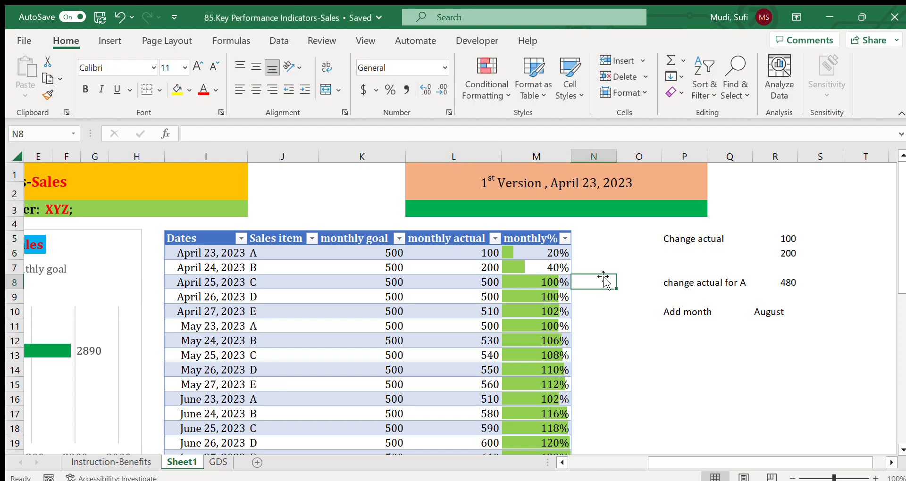
left_click(524, 253)
left_click_drag(541, 253, 541, 267)
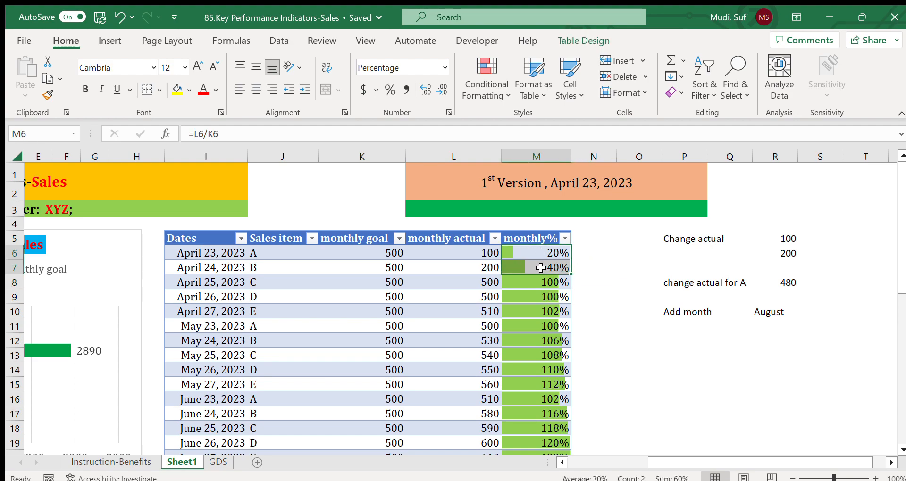
- Refresh all workbook data so the monthly chart reflects the changed April actuals
left_click(562, 463)
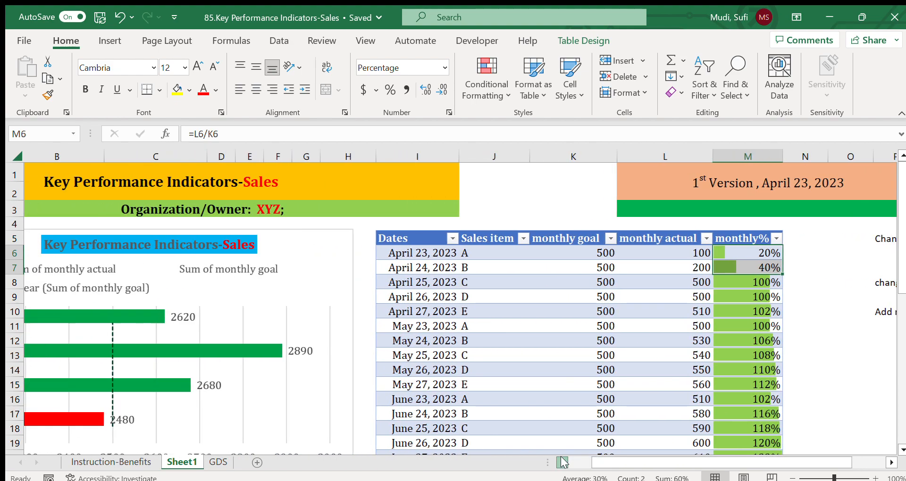
left_click(562, 462)
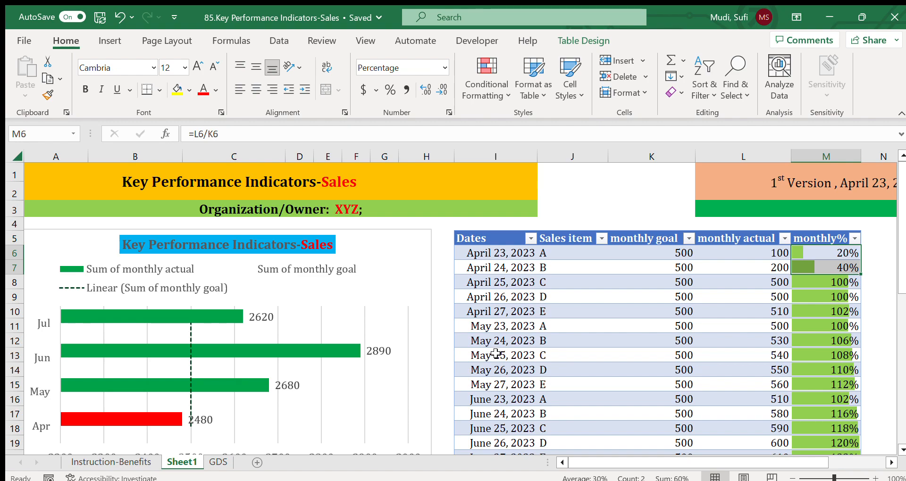
left_click(278, 41)
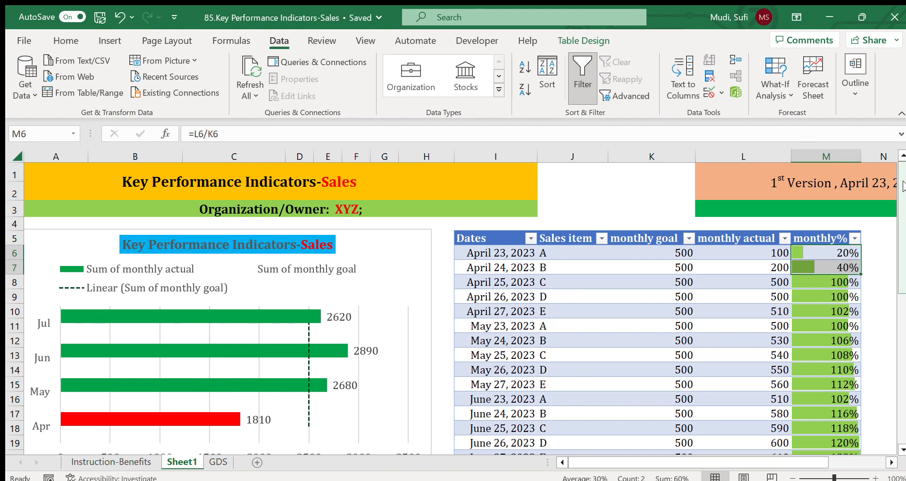
- Examine the refreshed monthly and product charts against their goal lines and compare them with the changed April rows
left_click_drag(901, 194, 895, 211)
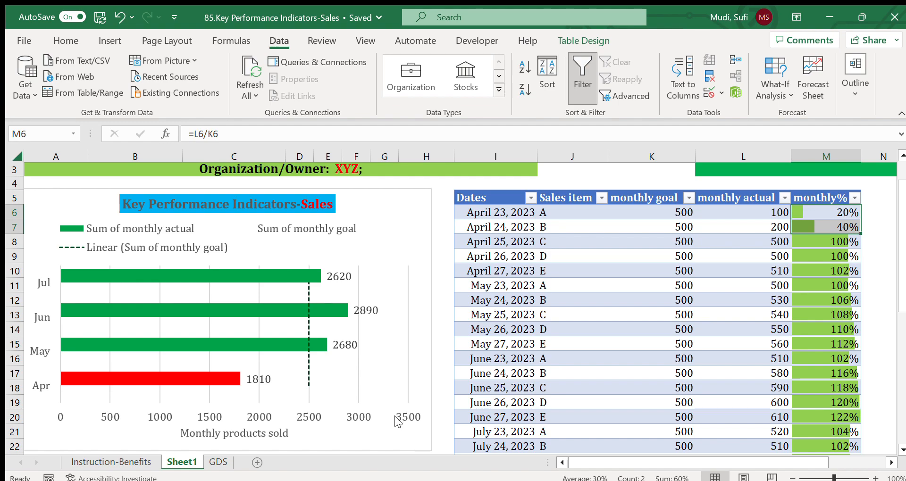
left_click_drag(899, 223, 883, 362)
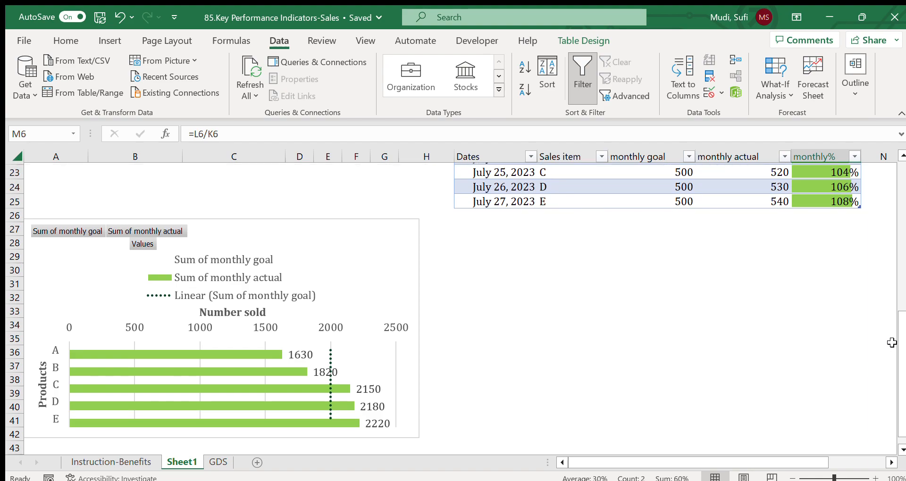
left_click_drag(900, 324, 899, 340)
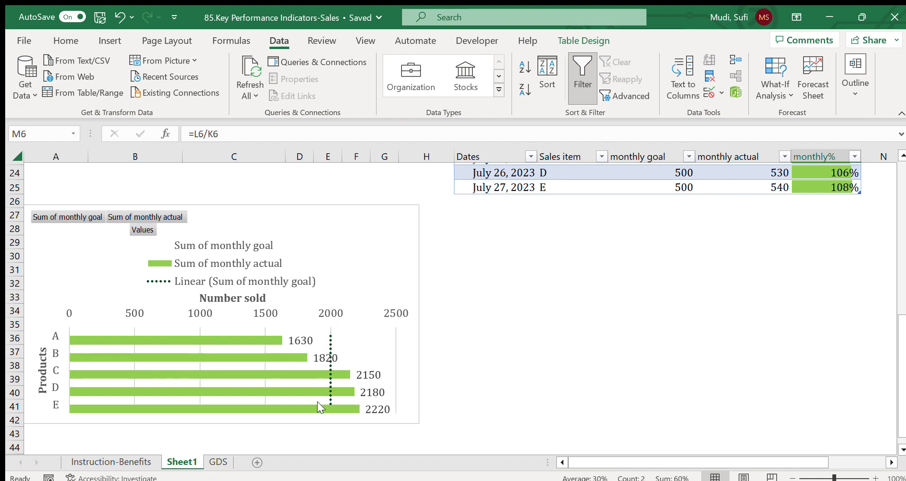
left_click_drag(900, 338, 901, 189)
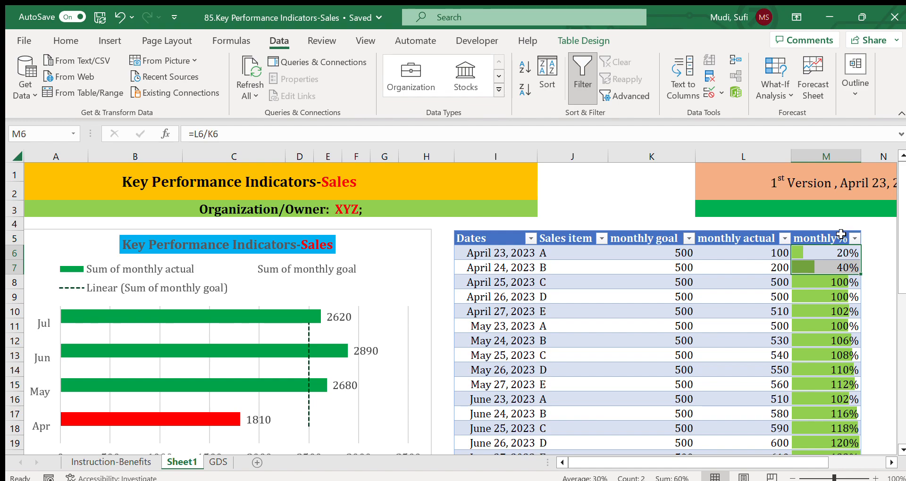
left_click_drag(813, 254, 829, 272)
left_click_drag(901, 212, 877, 366)
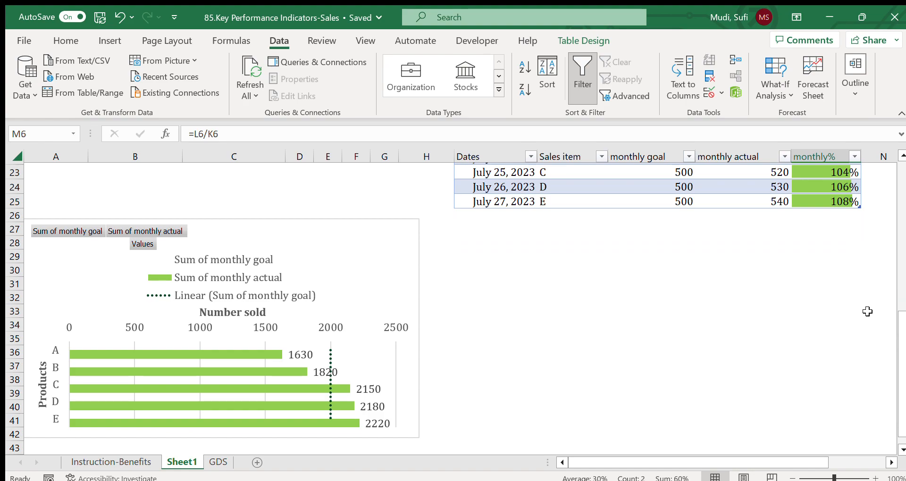
left_click_drag(900, 333, 899, 160)
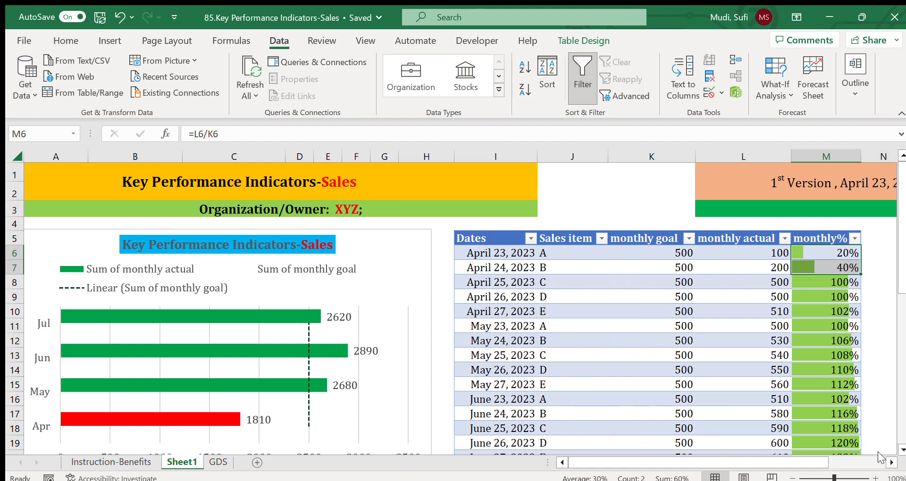
- Review the notes beside the table on changing actual values and adding the month of August
left_click(887, 463)
left_click(888, 464)
left_click(887, 463)
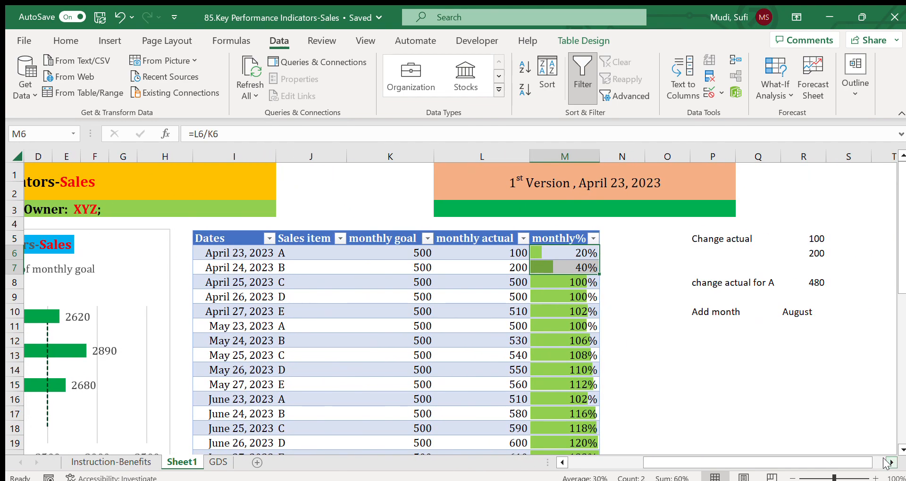
left_click(819, 240)
left_click(816, 281)
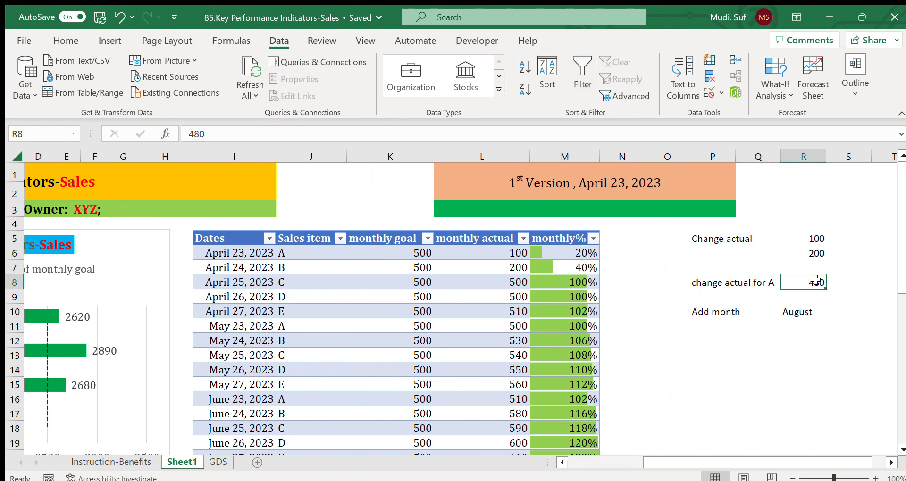
left_click(721, 309)
left_click(787, 310)
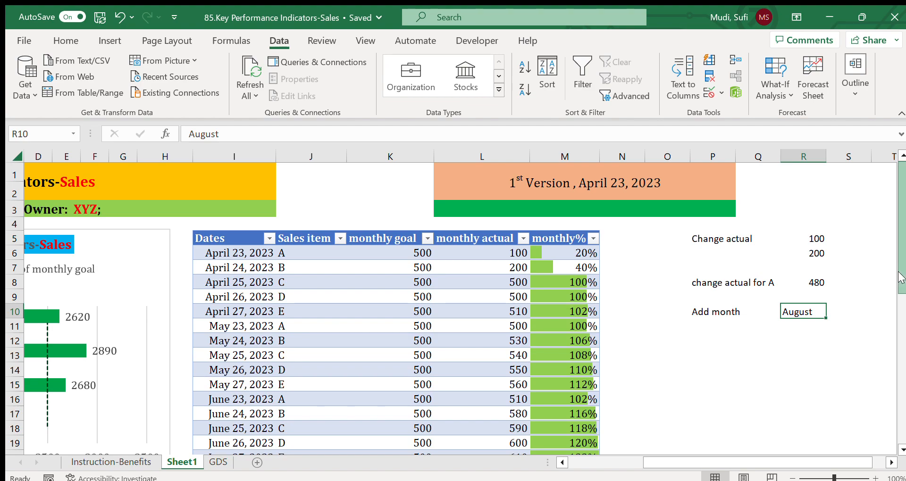
- Extend the Dates column one row below the table's last entry, filling in July 28, 2023
scroll(901, 279, "down", 4)
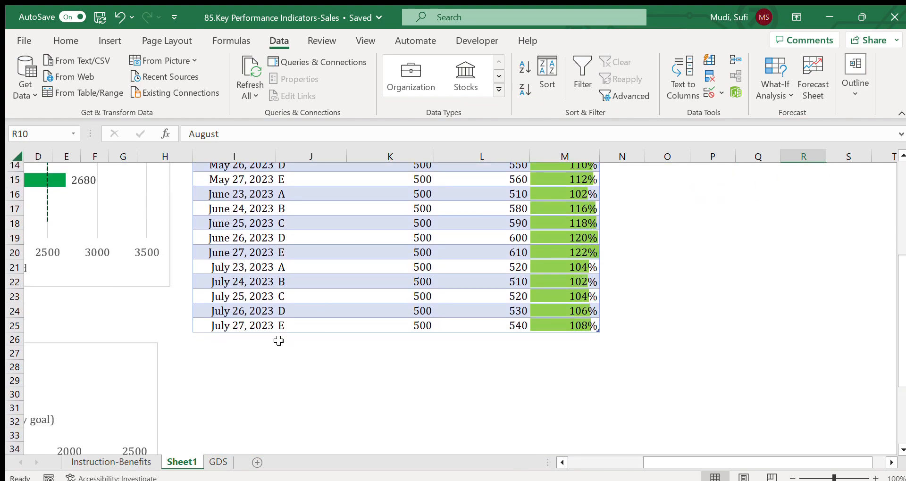
left_click(253, 326)
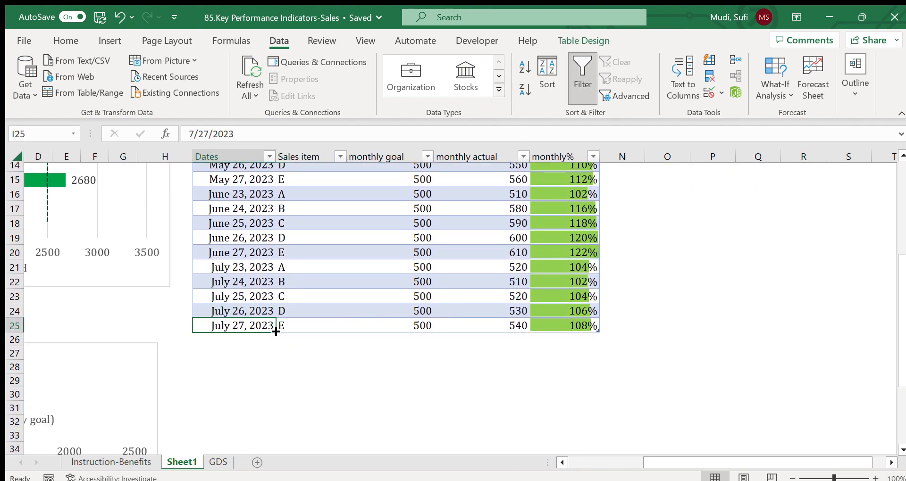
left_click_drag(276, 334, 273, 348)
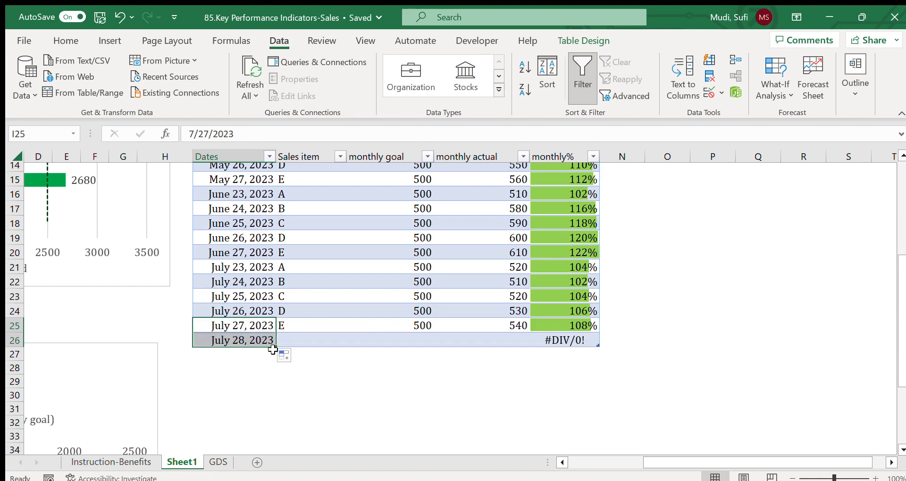
- Change the new row's date to August 23, 2023 and fill the Dates column down through August 27, 2023
double_click(231, 339)
key("BackSpace")
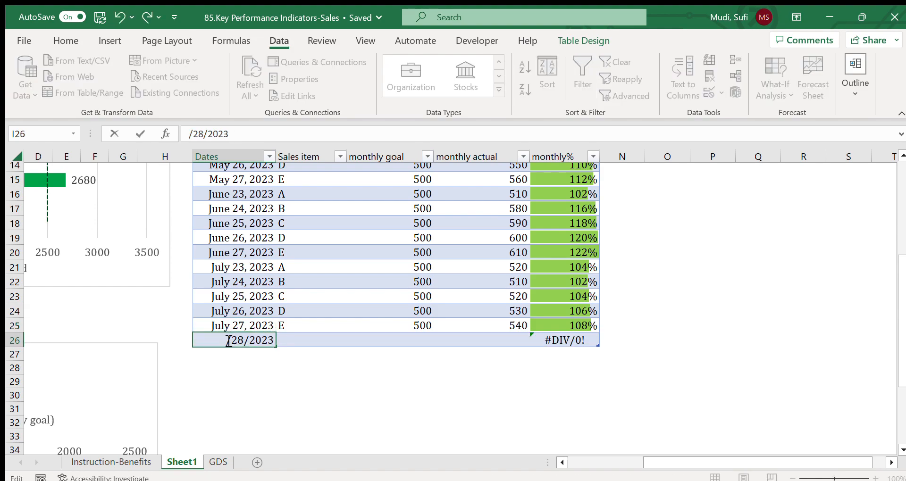
type("8")
key("BackSpace")
type("3")
left_click(244, 366)
left_click(246, 341)
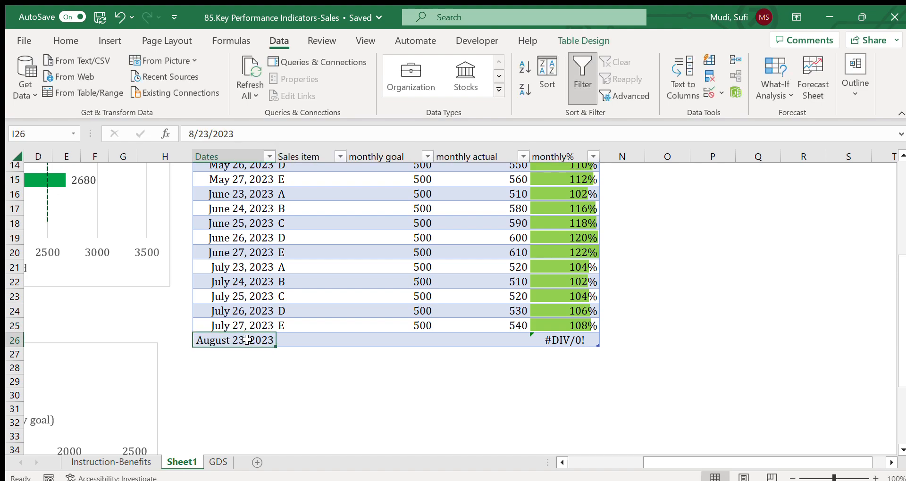
left_click_drag(275, 347, 271, 401)
- Copy the July rows' sales items A to E and their monthly goals into the August 23–27 rows
left_click_drag(295, 265, 405, 323)
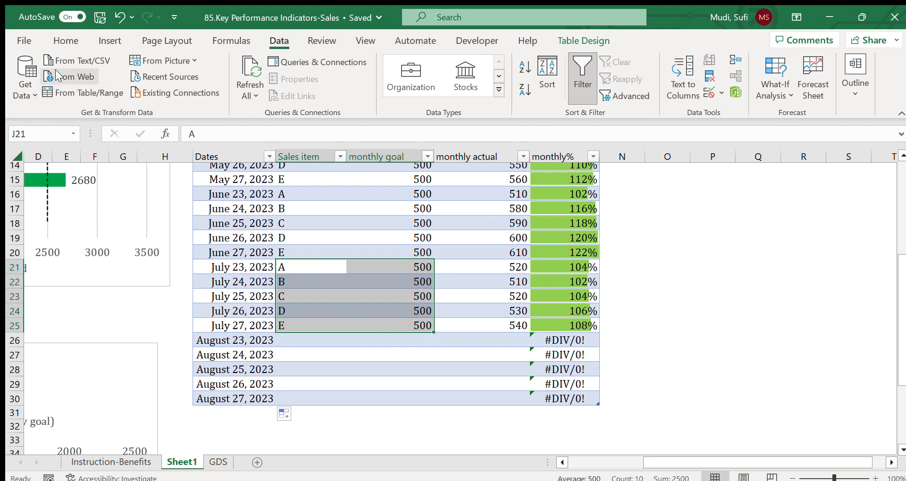
left_click(61, 42)
left_click(47, 78)
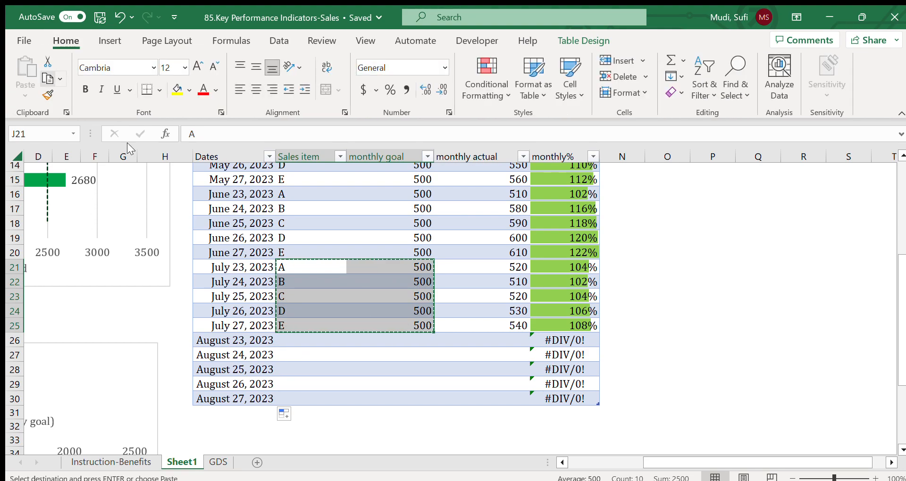
left_click(306, 342)
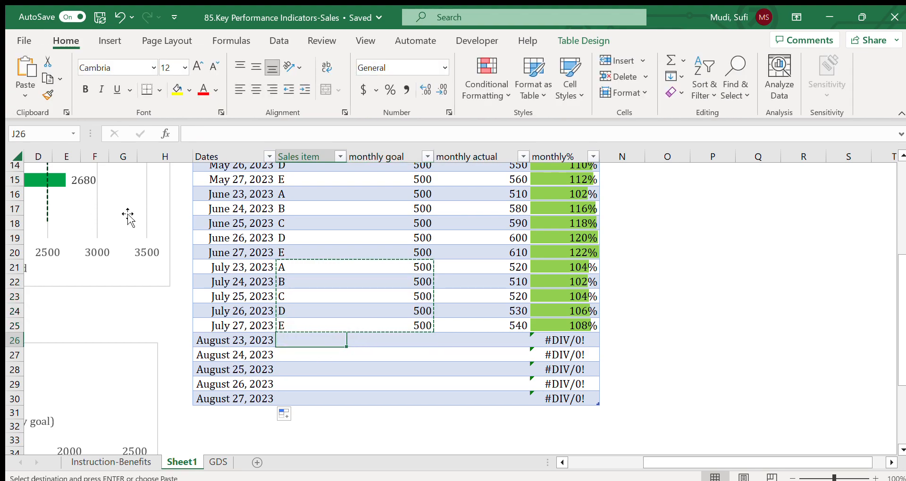
left_click(26, 70)
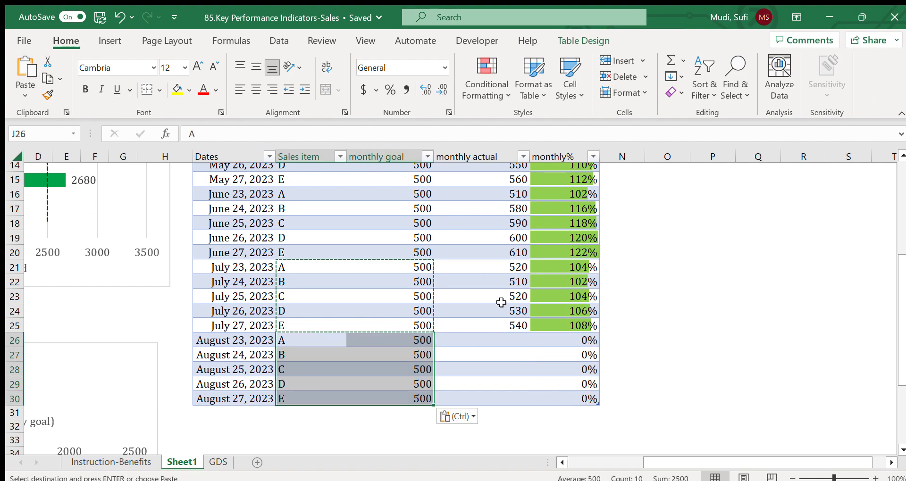
- Enter the August monthly actuals for items A to E as 500, 250, 450, 510 and 300
left_click(502, 337)
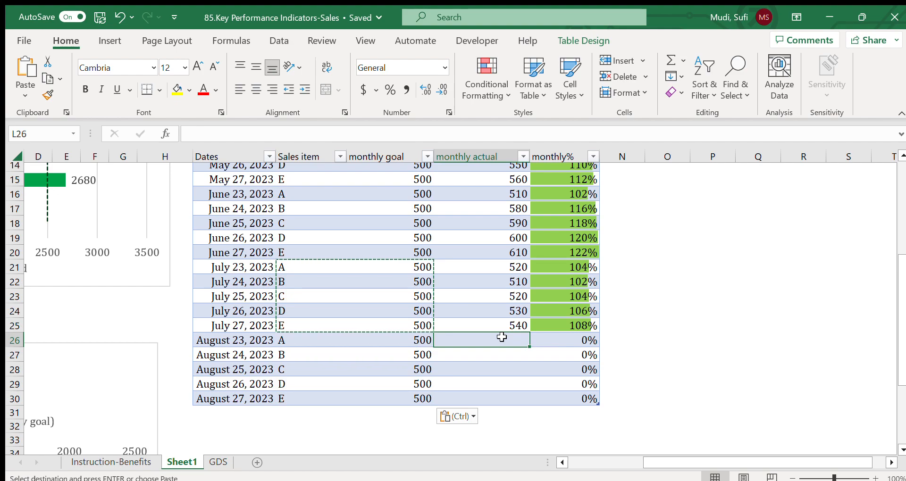
type("500")
key("Return")
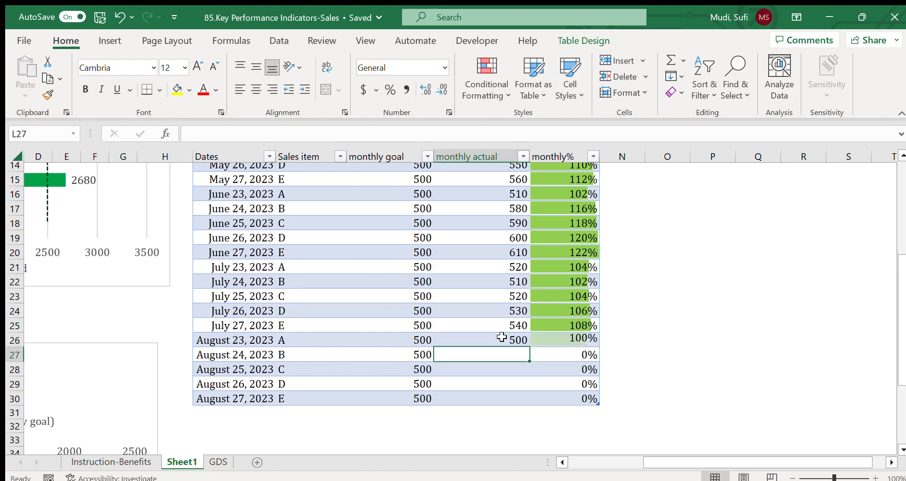
type("250")
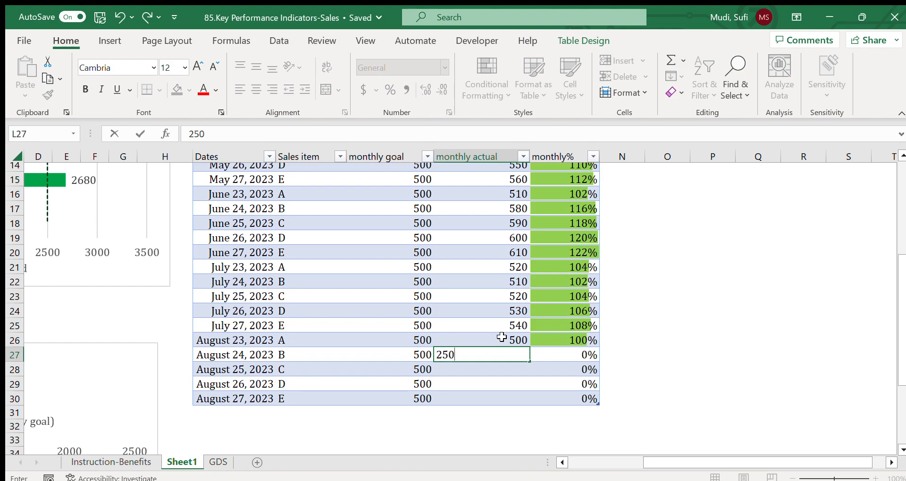
key("Return")
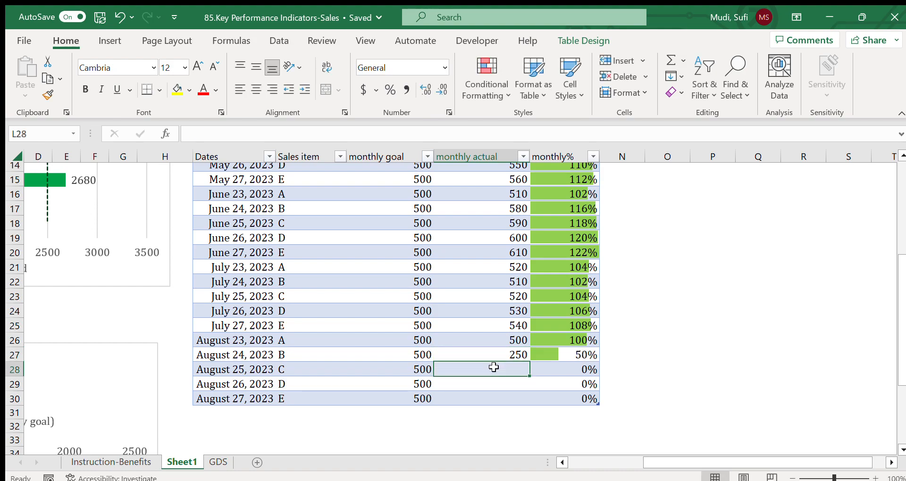
type("450")
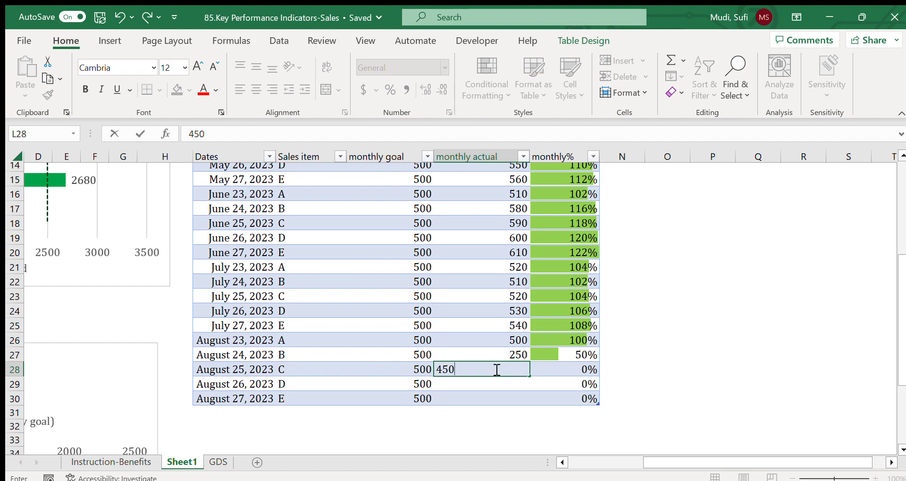
key("Return")
type("510")
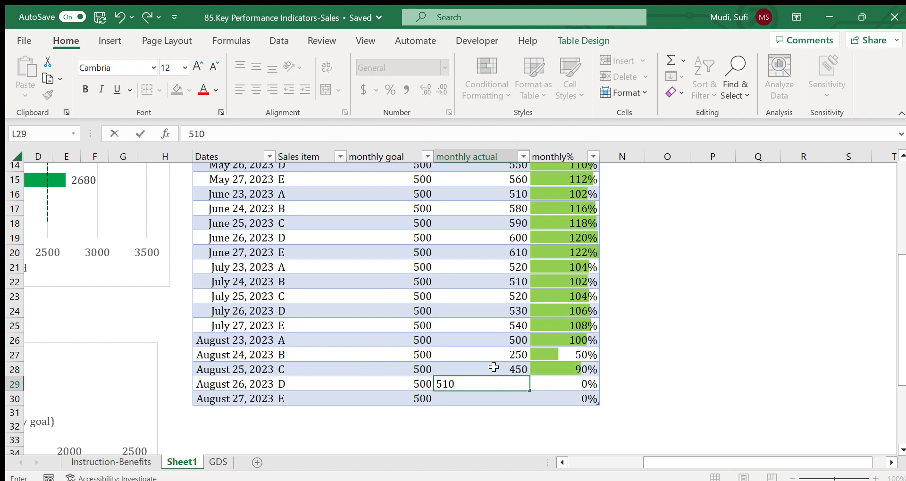
key("Return")
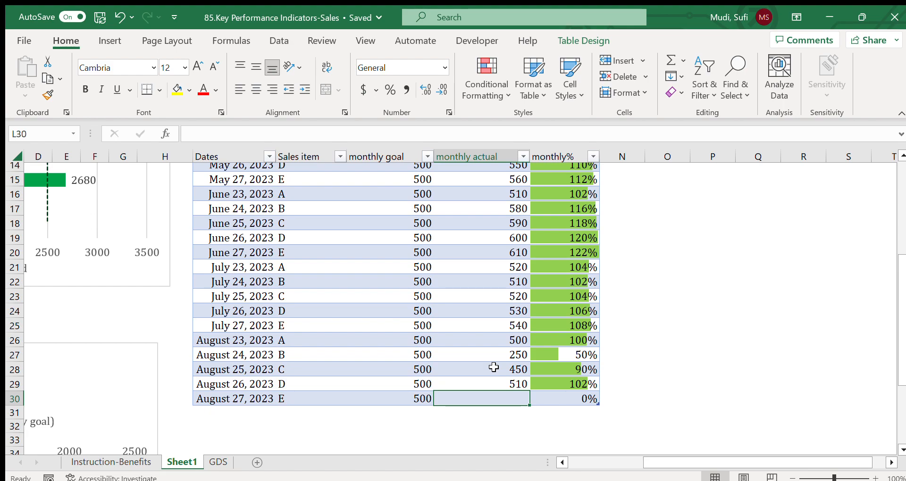
type("300")
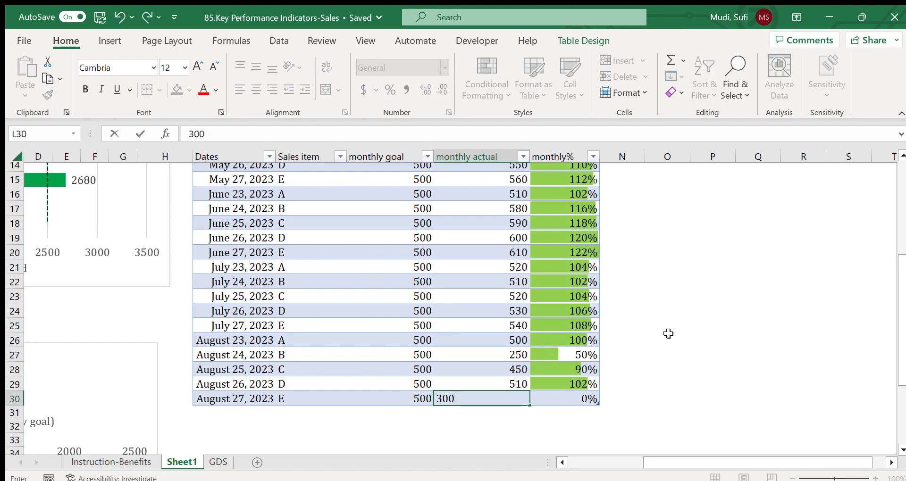
left_click(670, 337)
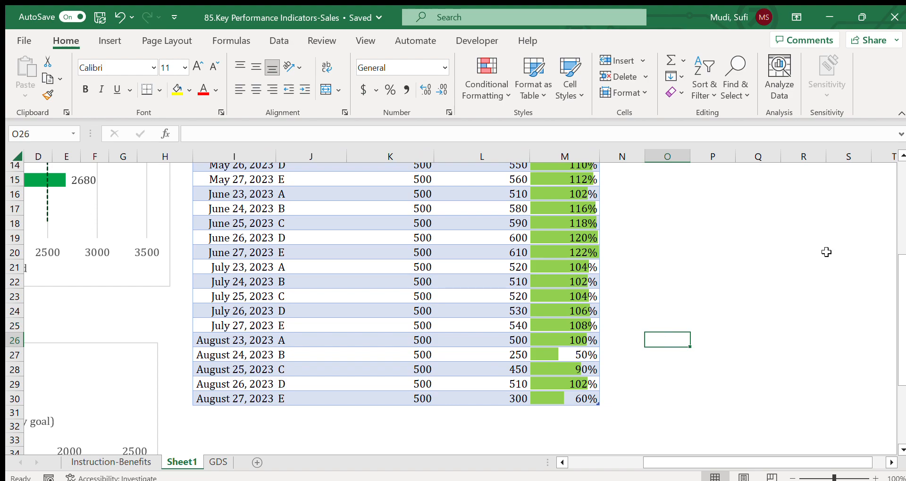
- Refresh all workbook data so the monthly and product charts include the August rows
left_click_drag(901, 273, 894, 175)
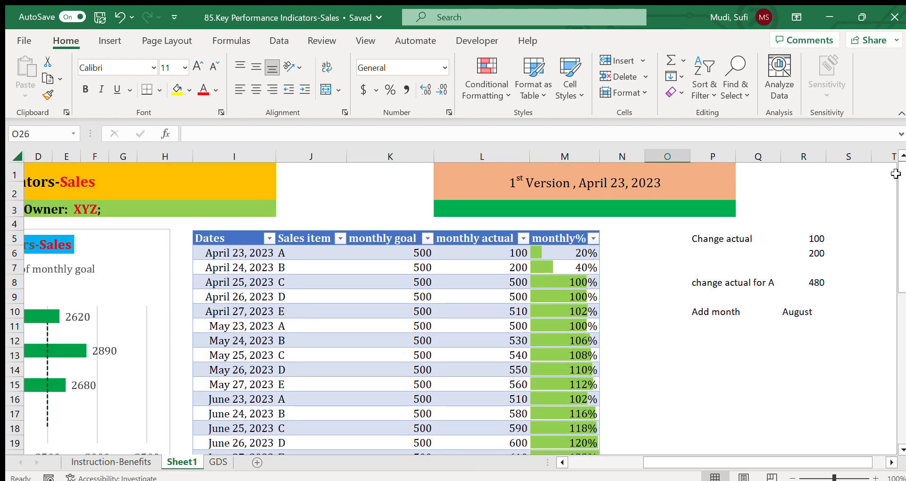
left_click_drag(898, 263, 897, 189)
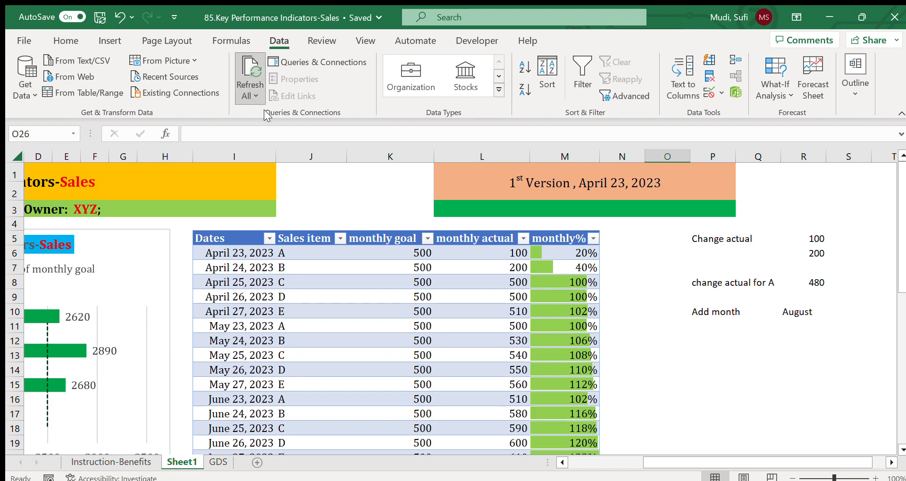
left_click(562, 462)
left_click(562, 462)
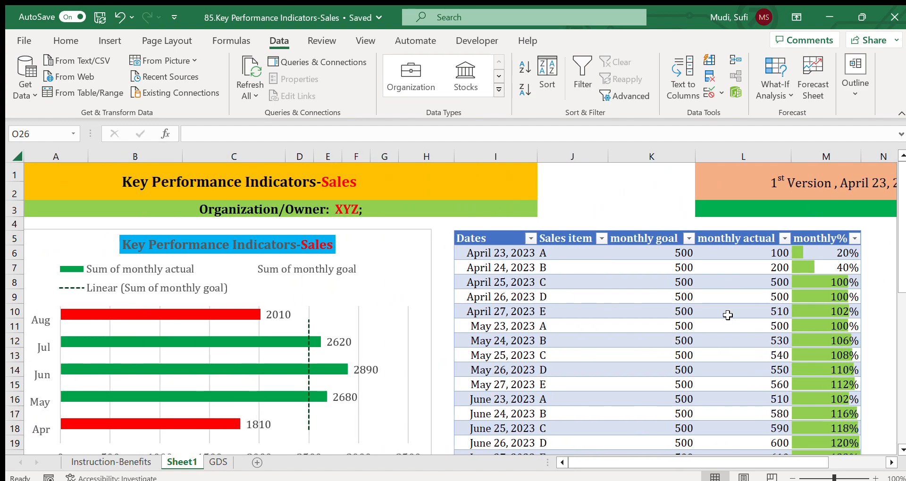
- Examine the monthly and product charts against their goal lines and compare them with the sales table, including the August rows
left_click_drag(901, 266, 900, 306)
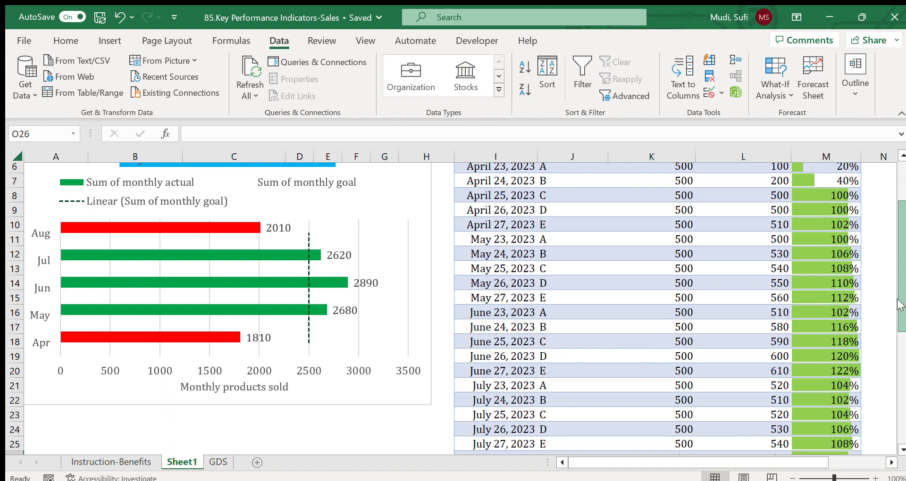
left_click_drag(900, 306, 892, 283)
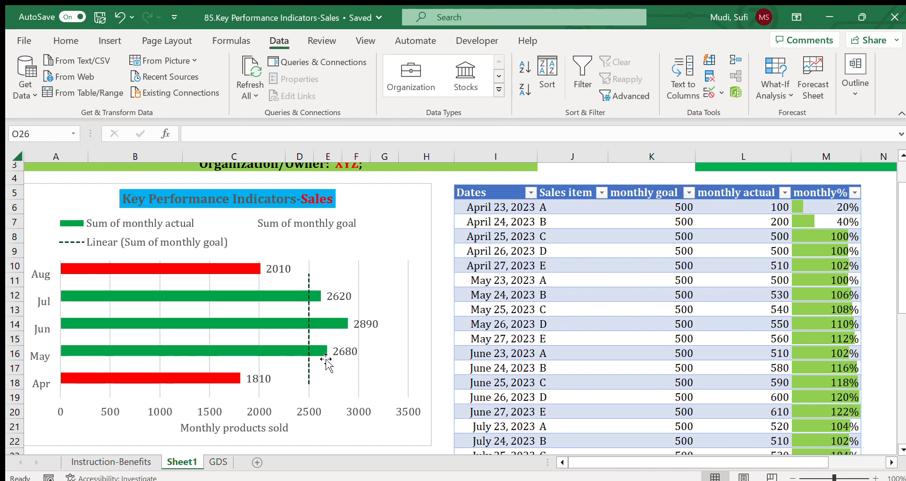
left_click_drag(899, 250, 892, 390)
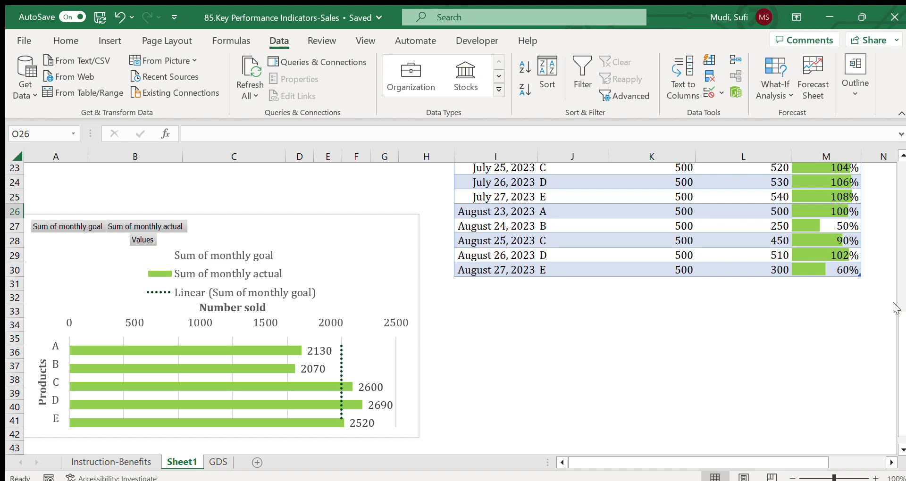
left_click_drag(897, 325, 894, 174)
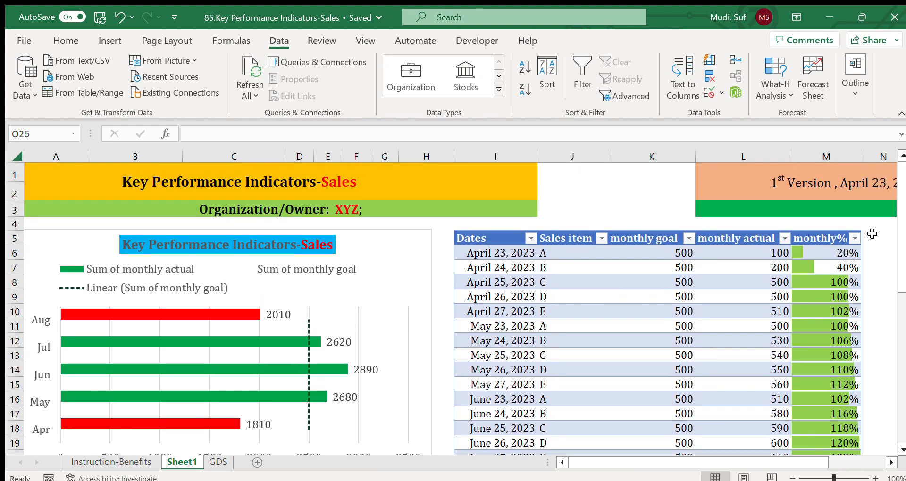
mouse_move(901, 254)
left_mouse_down()
mouse_move(901, 340)
mouse_move(902, 251)
left_mouse_up()
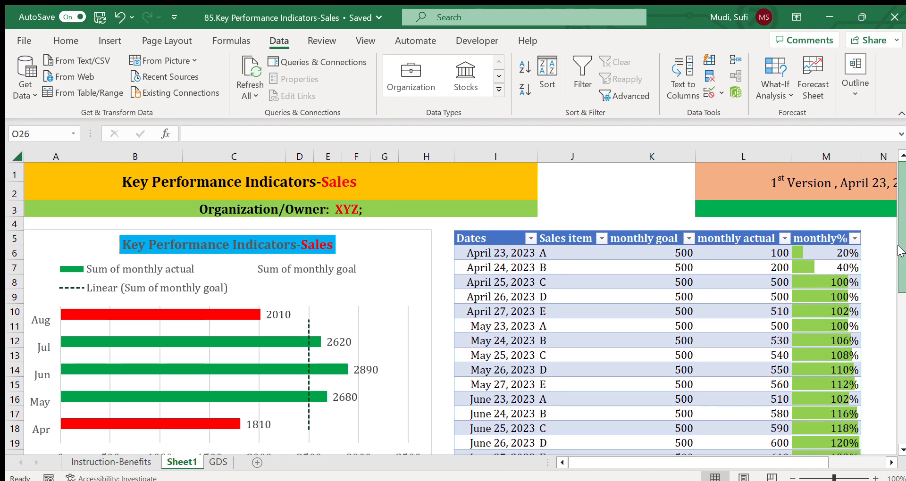
left_click(576, 255)
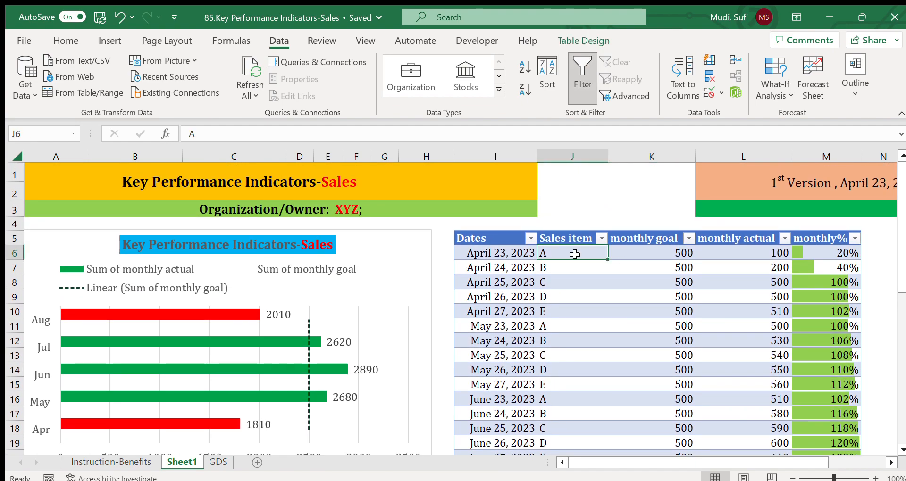
left_click(215, 253)
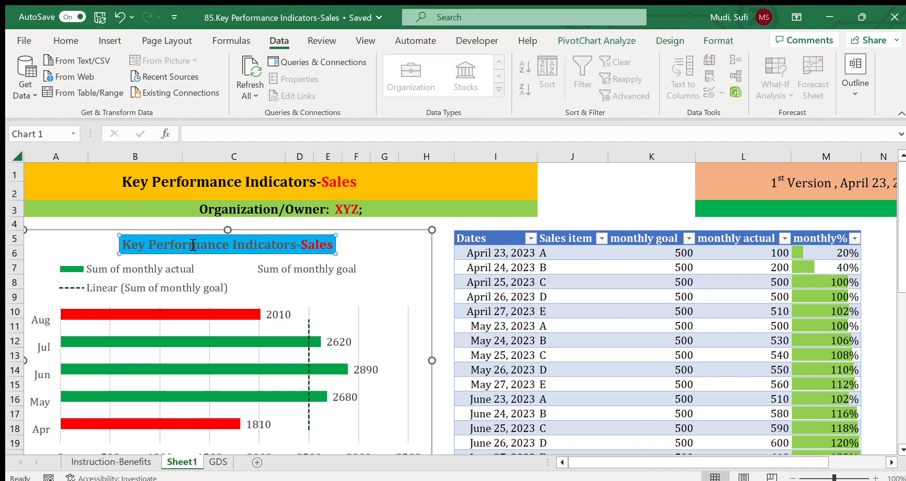
- Review the listed benefits of this data management on the Instruction-Benefits sheet, from easy data entry to team progress
left_click(123, 463)
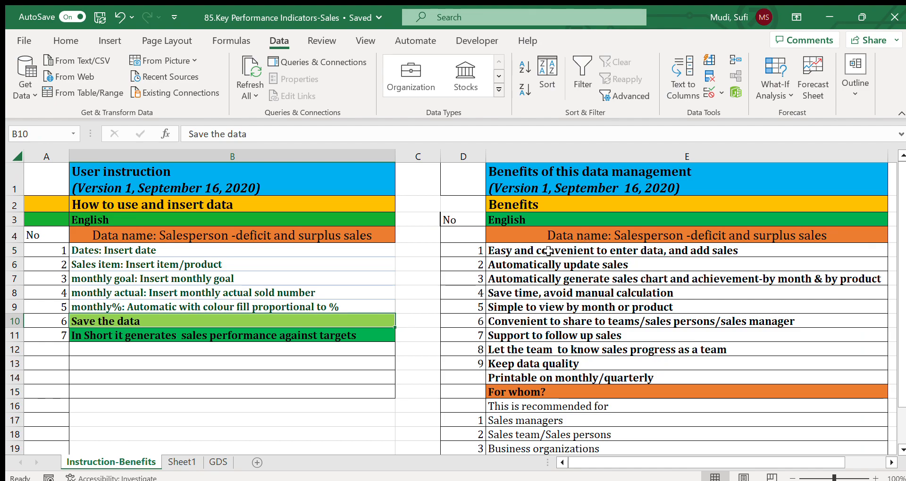
left_click(528, 254)
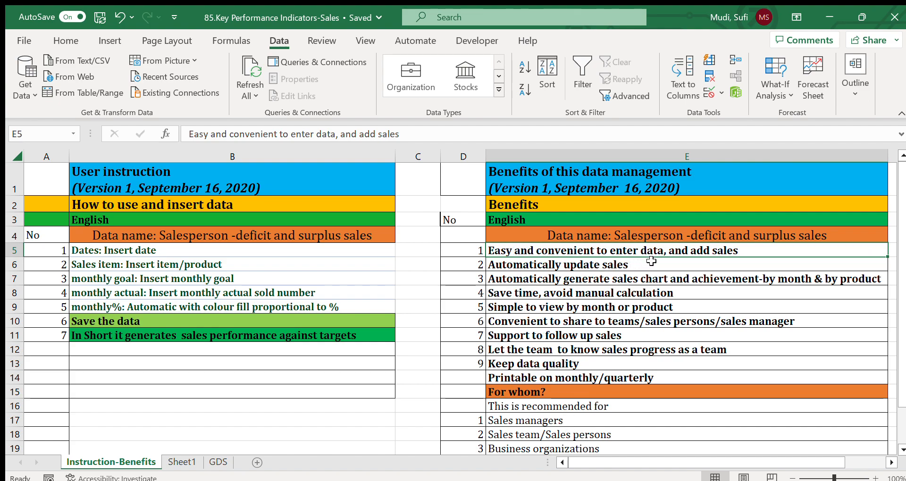
left_click(627, 263)
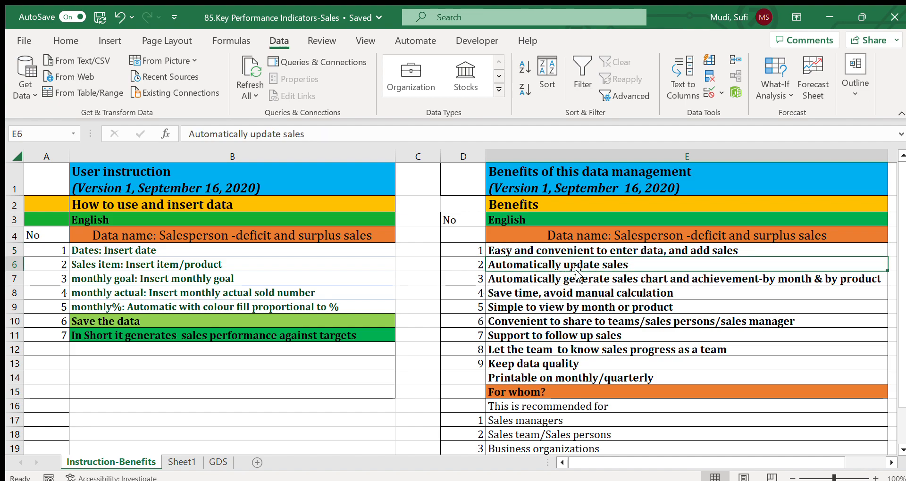
left_click(542, 279)
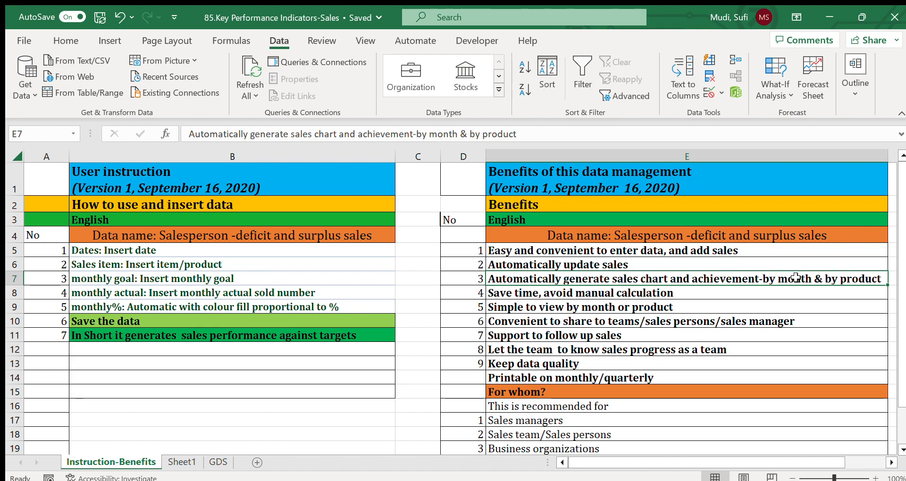
left_click(569, 295)
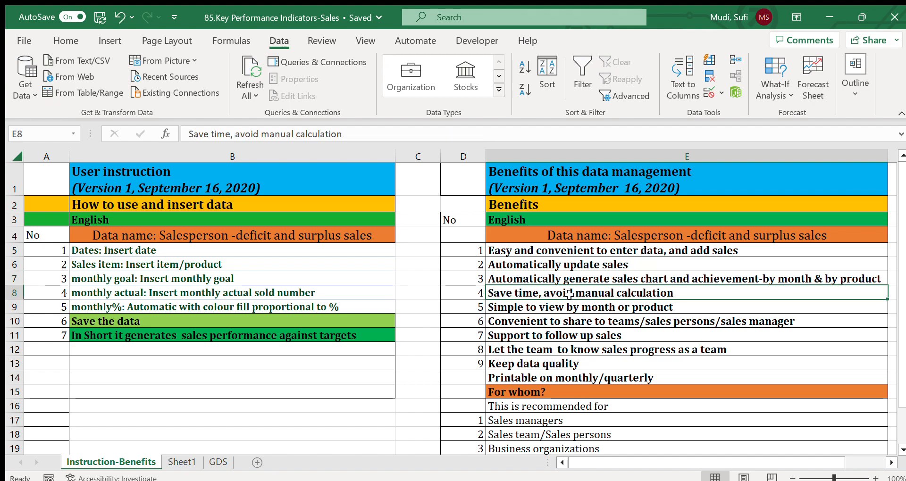
left_click(523, 323)
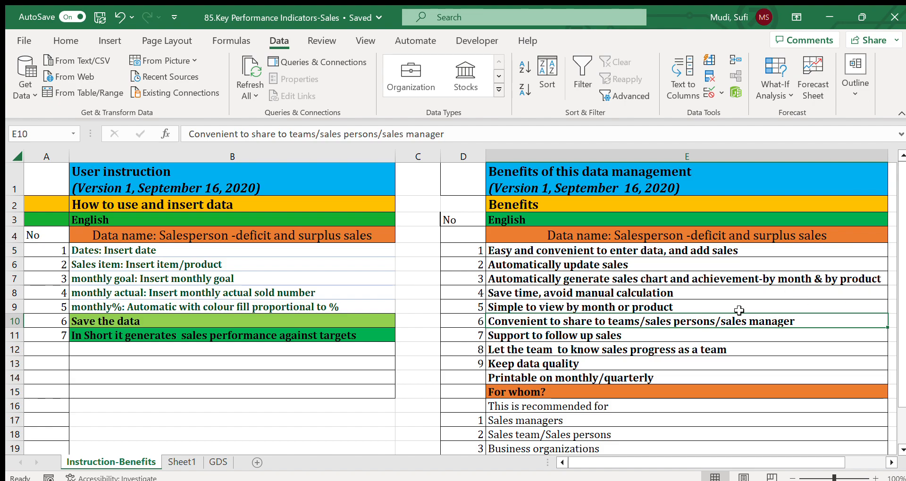
left_click(564, 352)
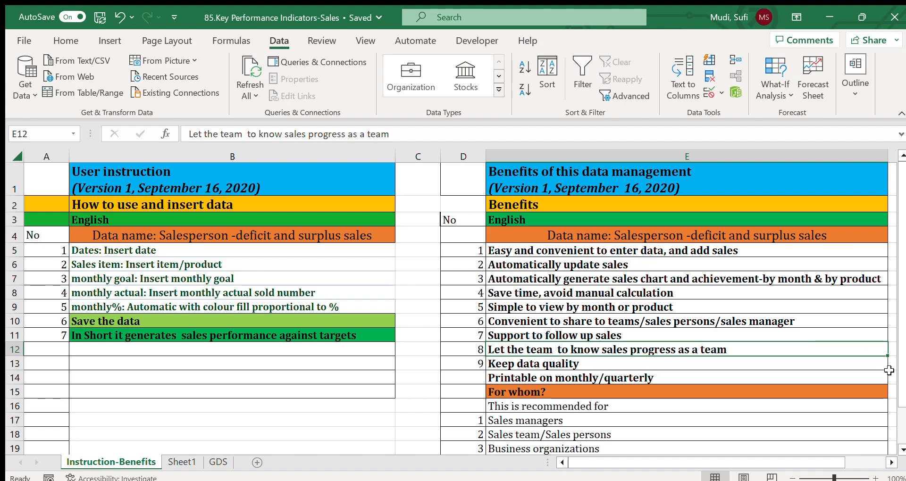
- Review the recommended users under "For whom?" on the Instruction-Benefits sheet, from sales managers to factories
left_click_drag(899, 365, 896, 448)
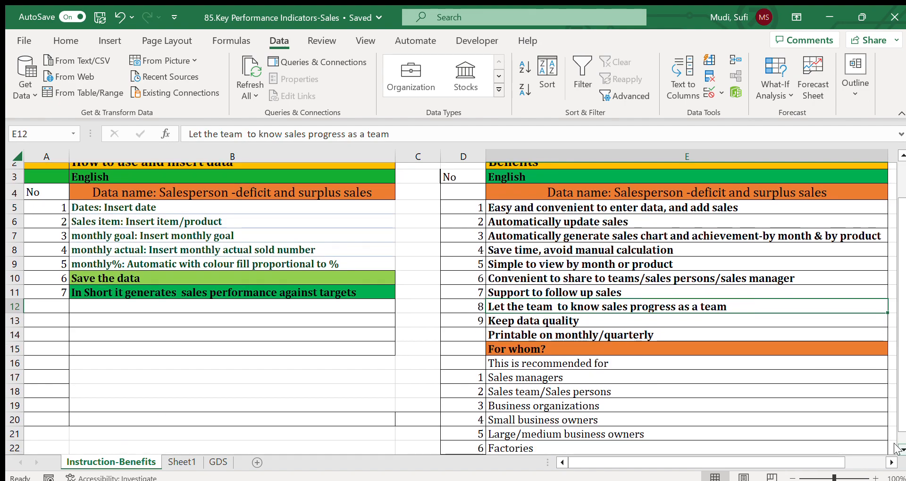
scroll(561, 316, "down", 2)
left_click_drag(544, 312, 543, 383)
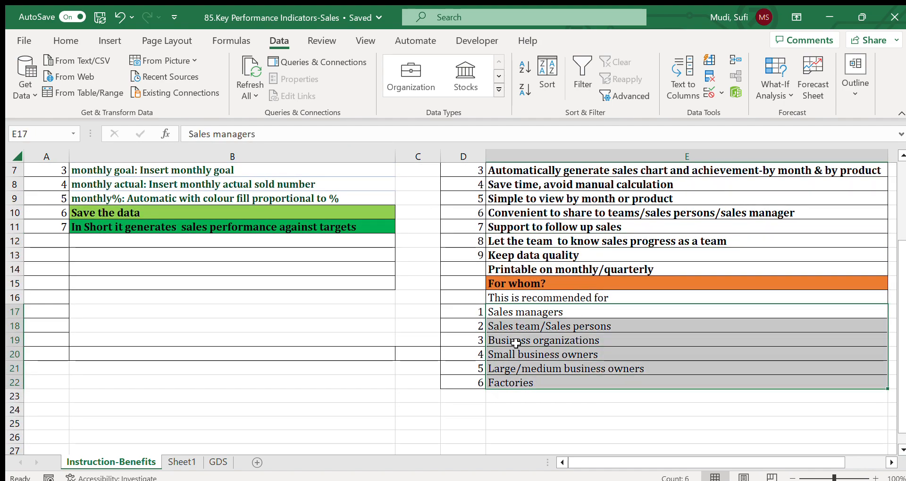
left_click(513, 314)
left_click(514, 325)
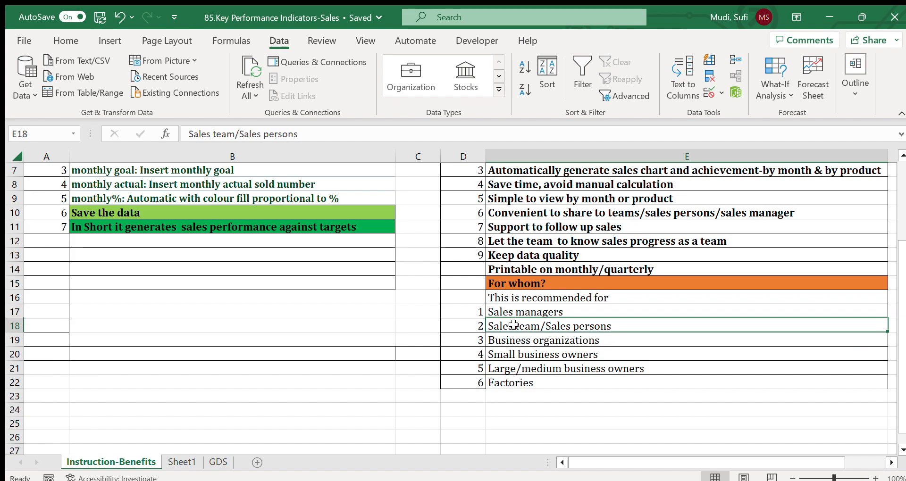
left_click(503, 339)
left_click(535, 354)
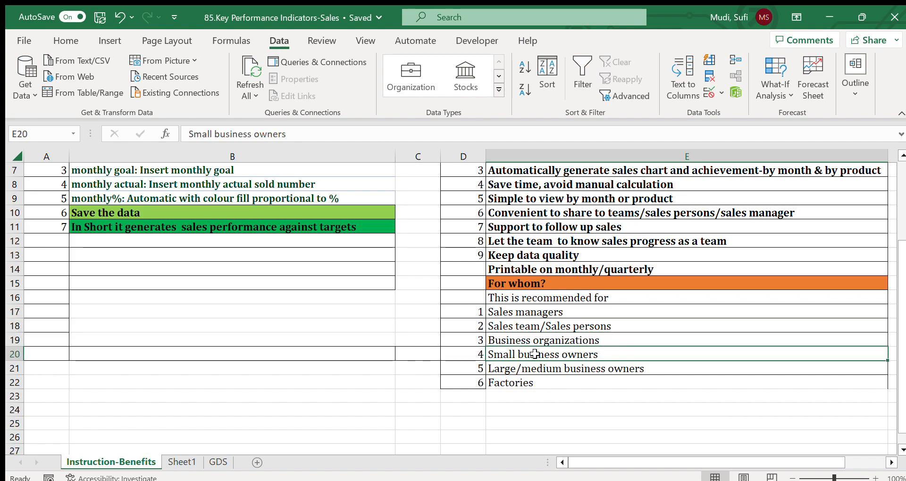
left_click(501, 366)
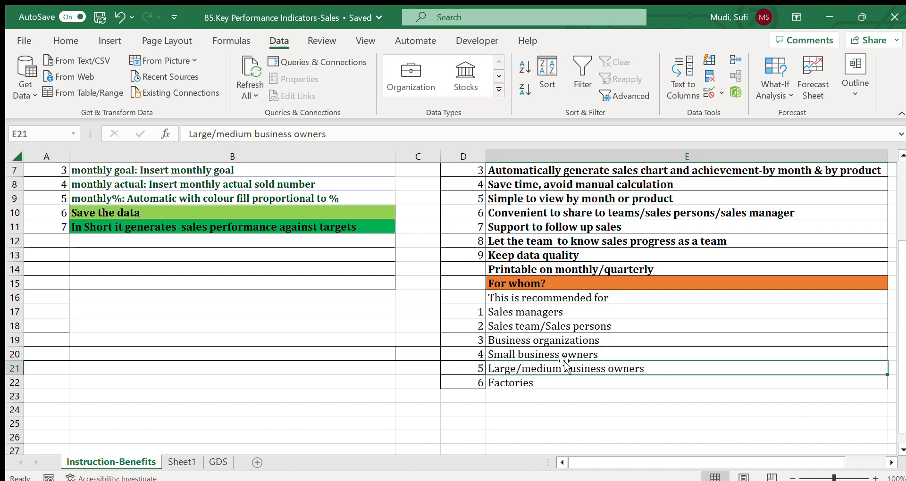
left_click(500, 381)
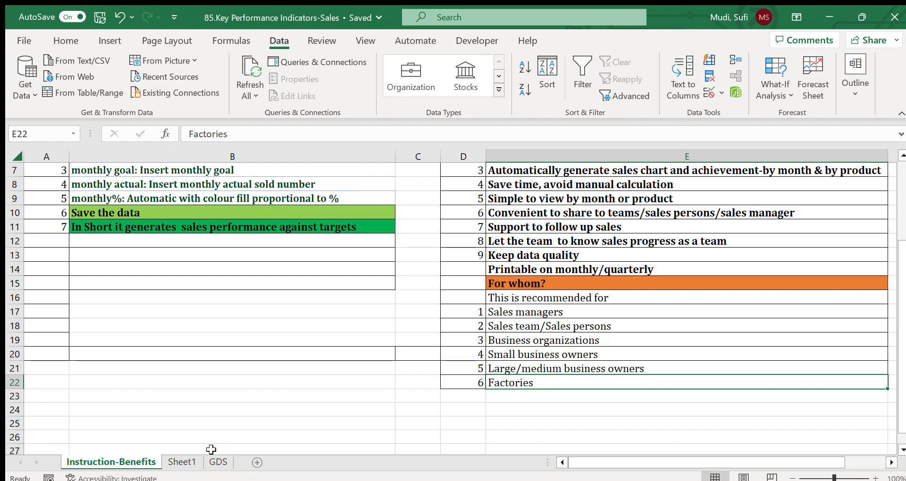
- Look over the monthly sales chart and the sales table on Sheet1 down to the August rows
left_click(181, 462)
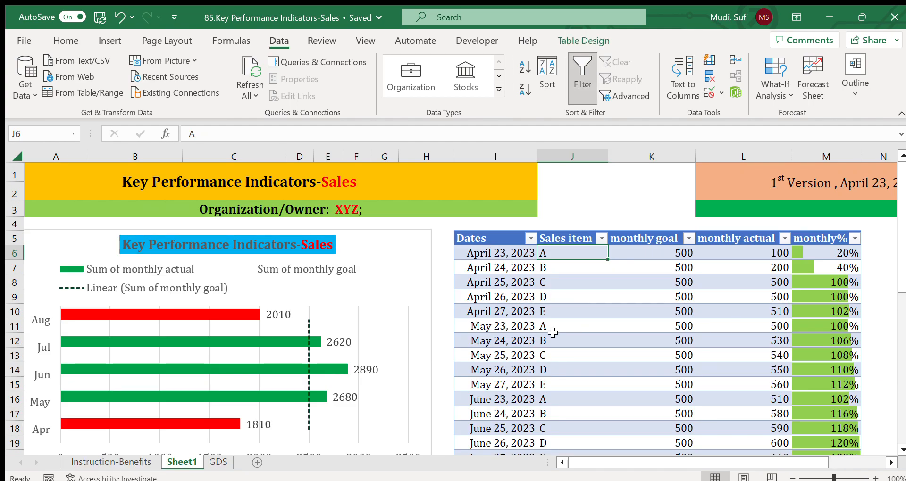
mouse_move(902, 202)
left_mouse_down()
mouse_move(902, 218)
mouse_move(901, 208)
left_mouse_up()
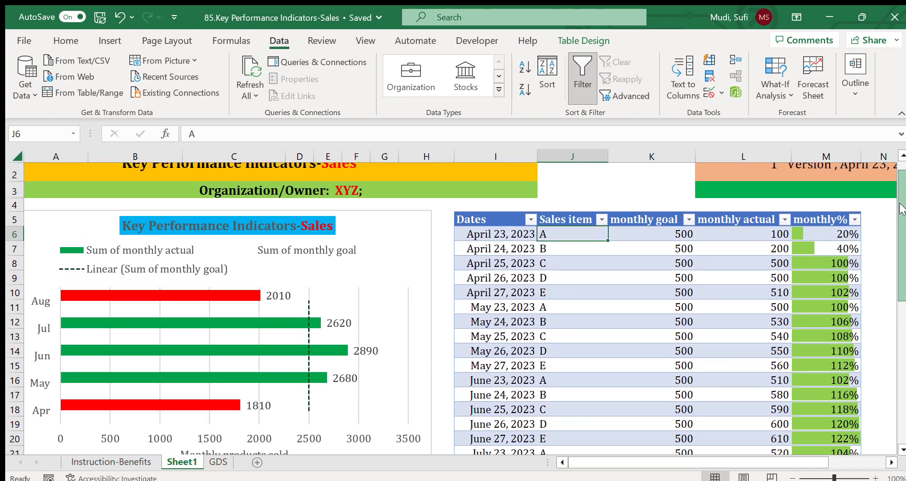
left_click_drag(902, 207, 896, 252)
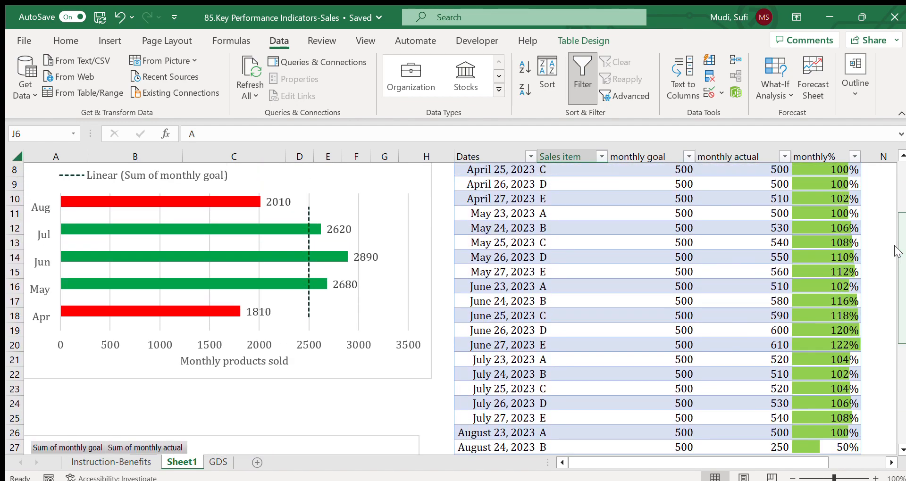
- Review the Purpose list on the GDS sheet, including saving time, generating automatic reports and managing business
left_click(218, 462)
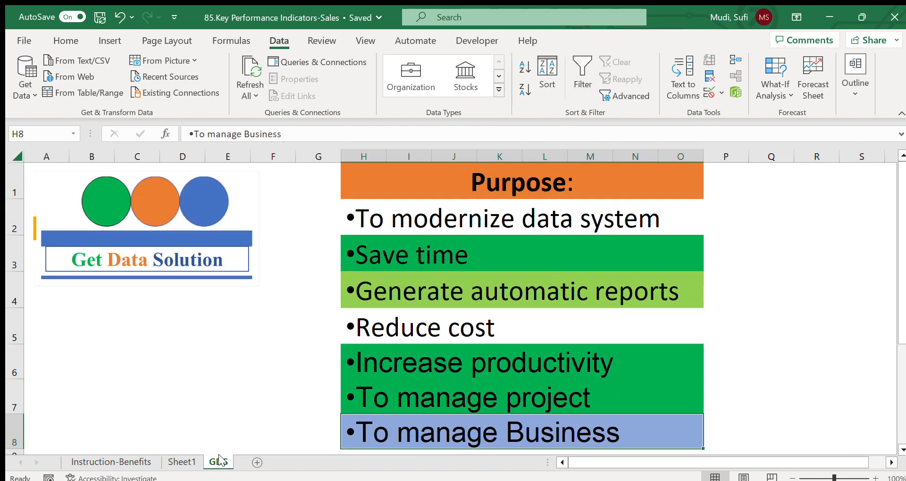
left_click(401, 253)
left_click(463, 295)
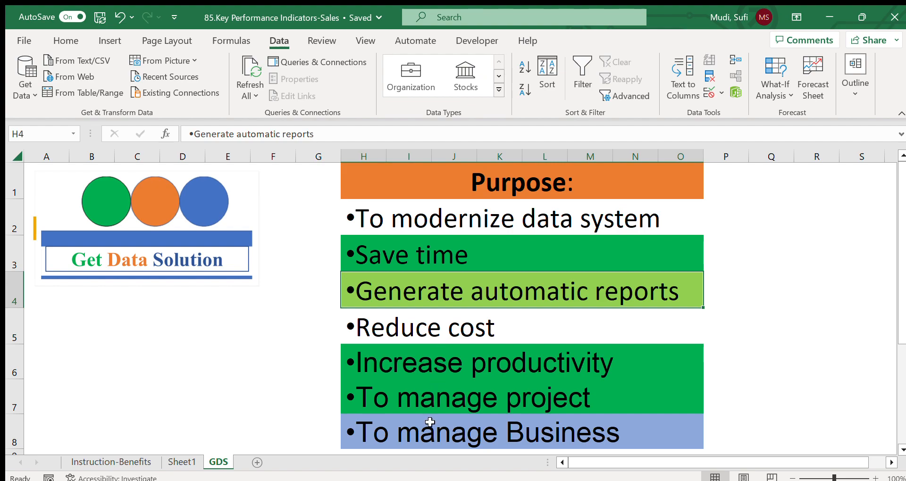
left_click(417, 430)
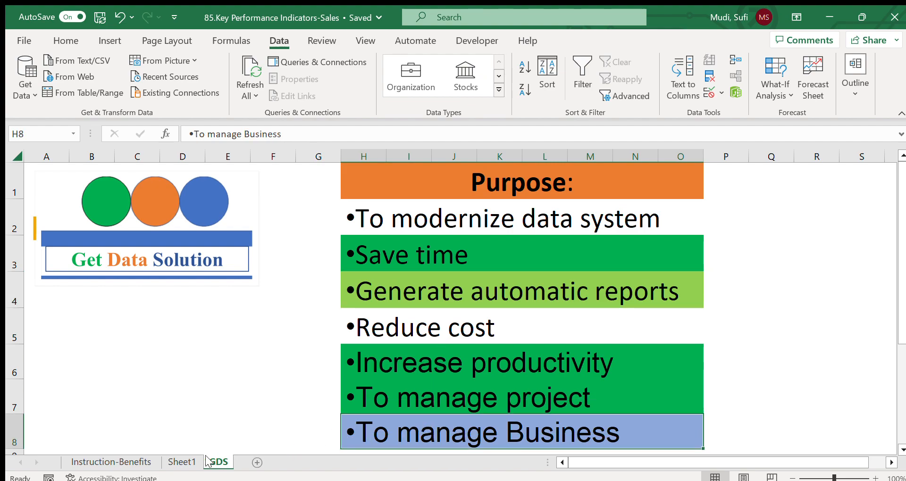
- Revisit the Instruction-Benefits sheet briefly and return to the top of the sales chart and table on Sheet1
left_click(130, 465)
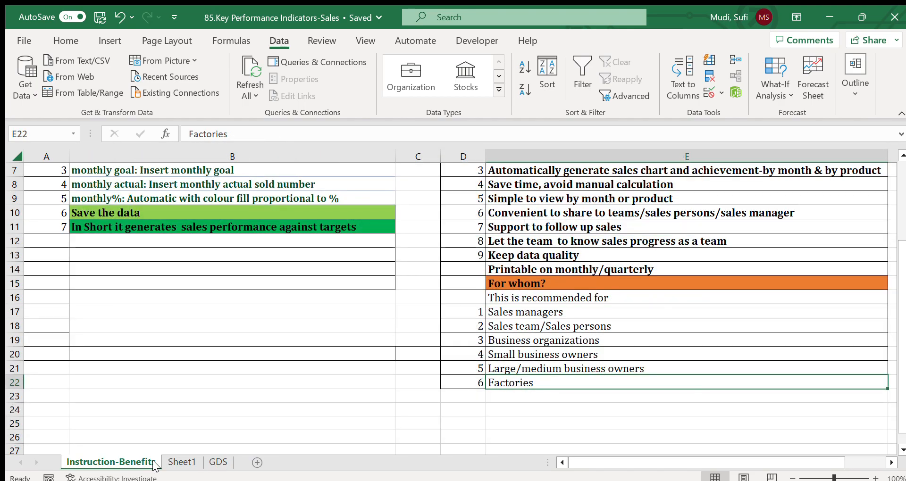
left_click(173, 464)
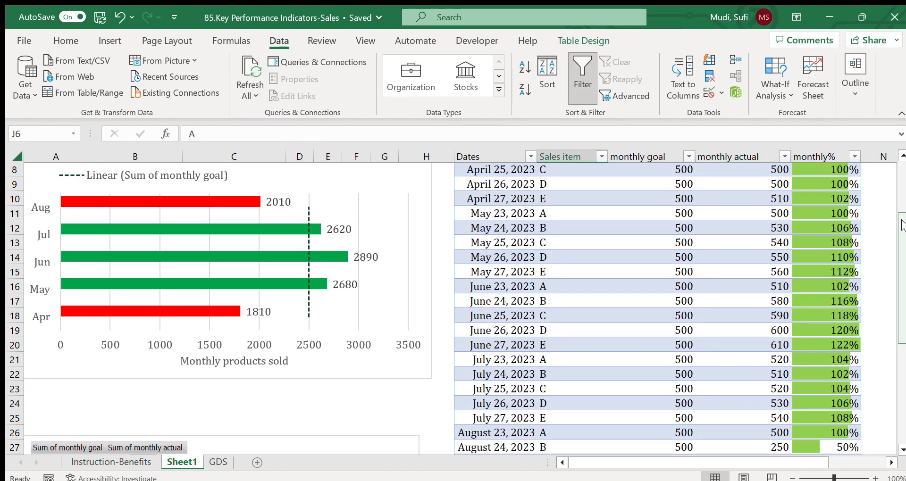
left_click_drag(900, 222, 900, 197)
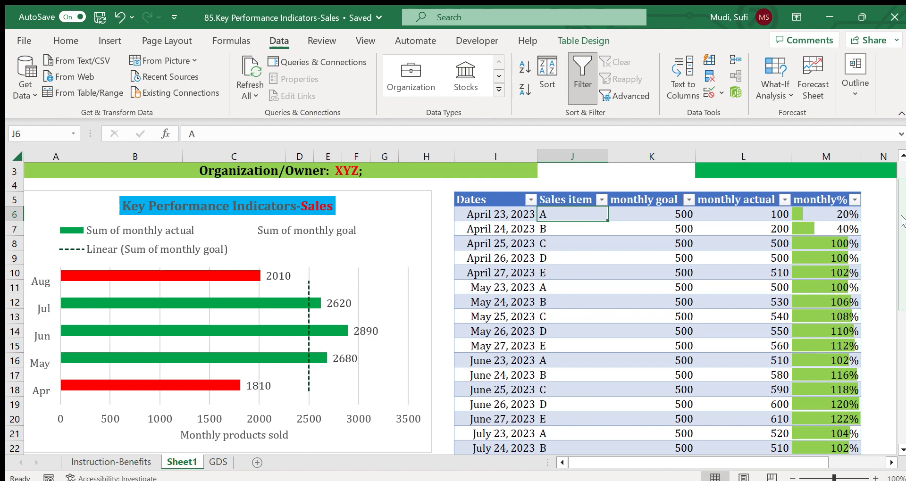
mouse_move(900, 203)
left_mouse_down()
mouse_move(901, 302)
mouse_move(903, 191)
left_mouse_up()
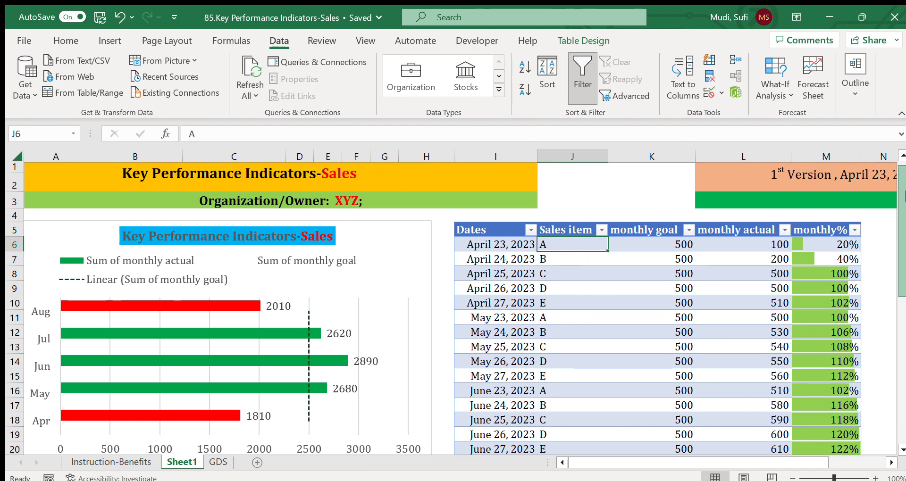